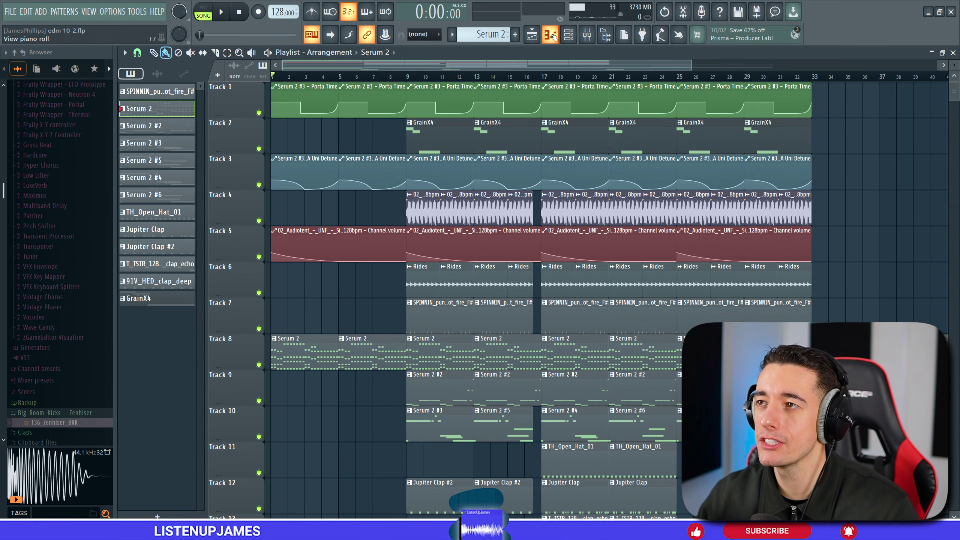
Open the Serum 2 pattern in the piano roll and highlight the Minor Natural (Aeolian) scale with root note B
{"action": "left_click", "coordinate": [550, 34]}
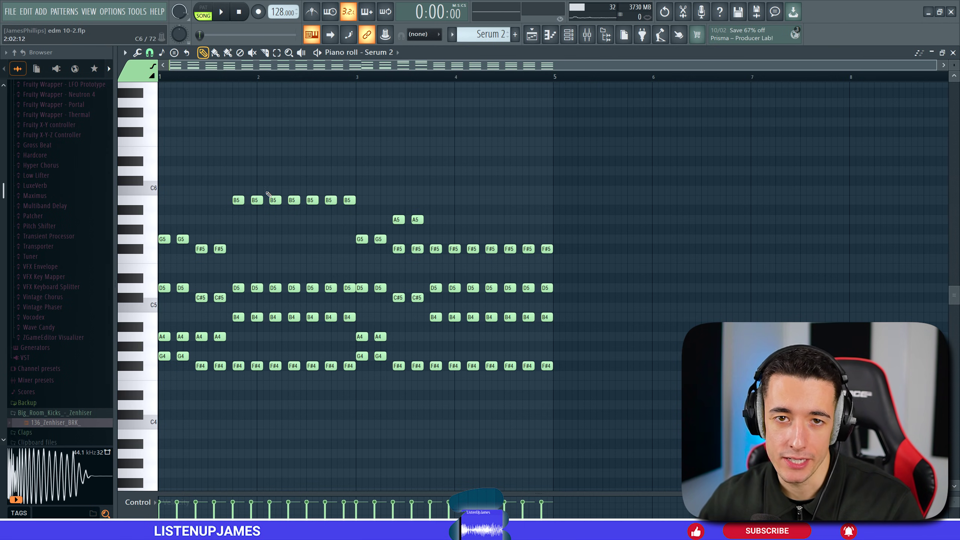
{"action": "left_click", "coordinate": [124, 52]}
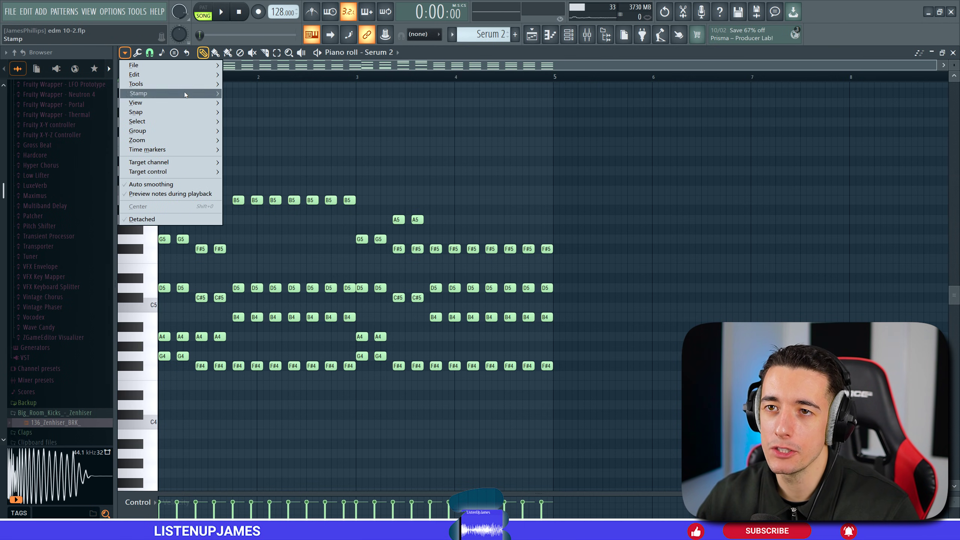
{"action": "mouse_move", "coordinate": [169, 102]}
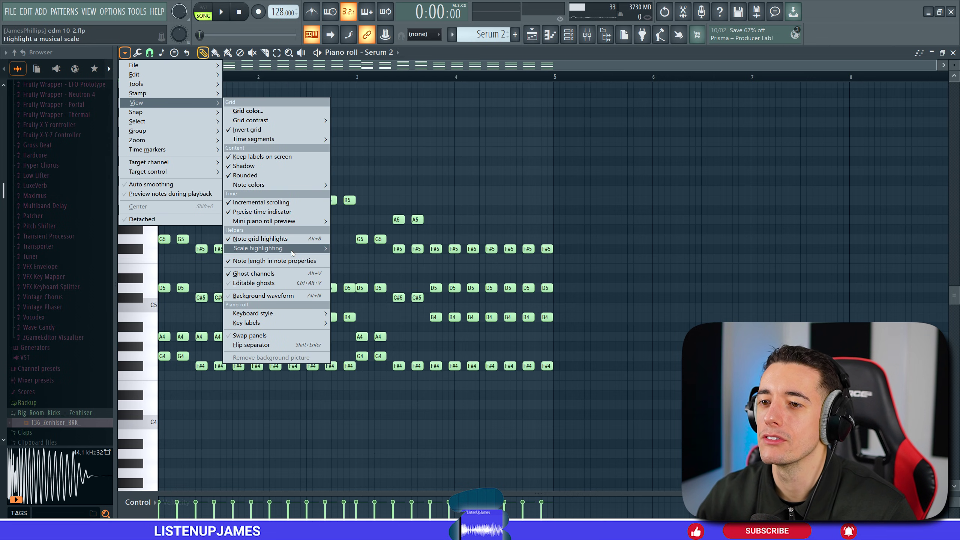
{"action": "mouse_move", "coordinate": [291, 251]}
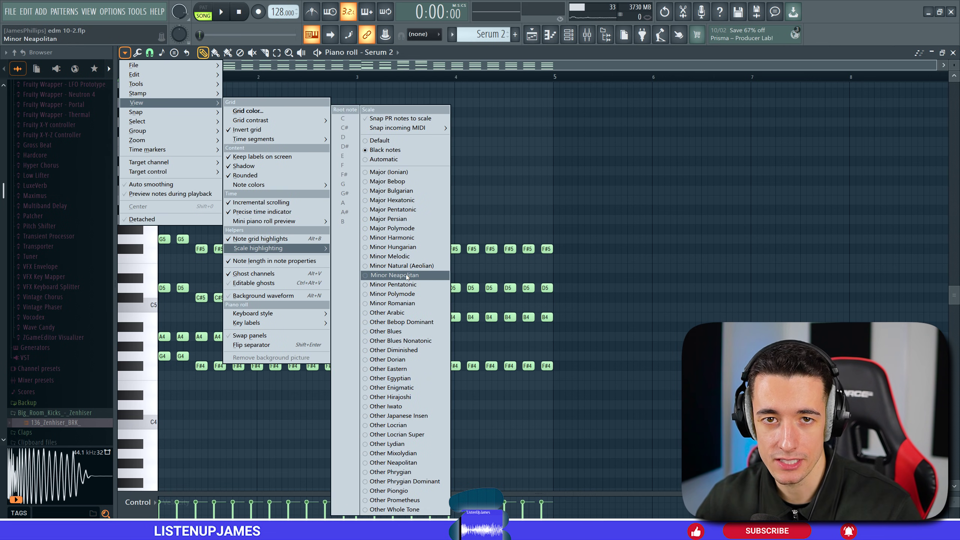
{"action": "left_click", "coordinate": [401, 265]}
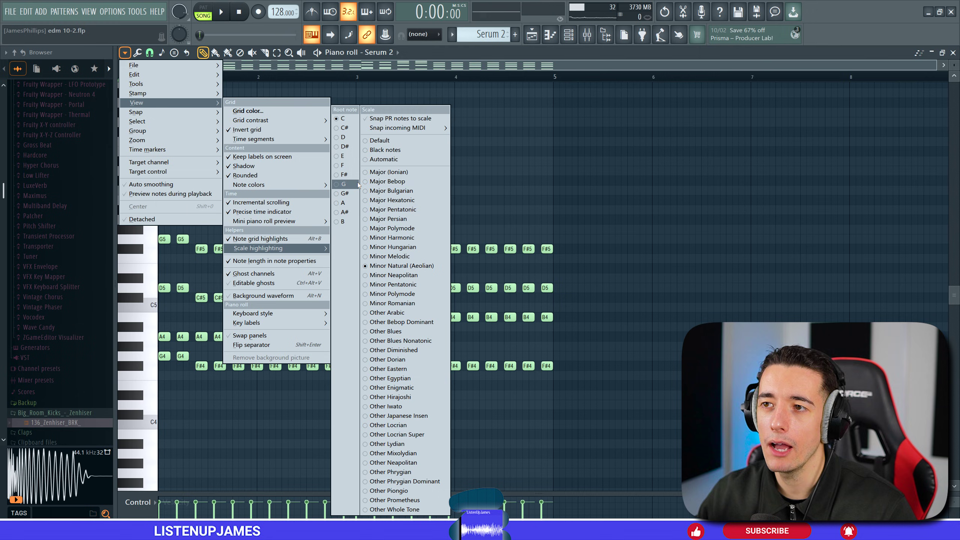
{"action": "left_click", "coordinate": [351, 223]}
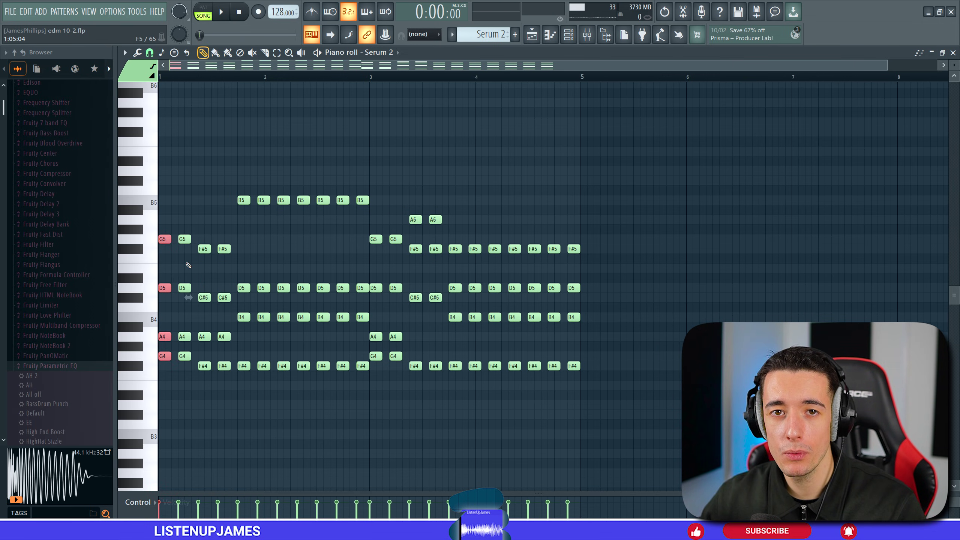
Examine the first three chords of the Serum 2 pattern, selecting each chord's notes in turn
{"action": "key", "text": "ctrl+Right"}
{"action": "key", "text": "ctrl+Right"}
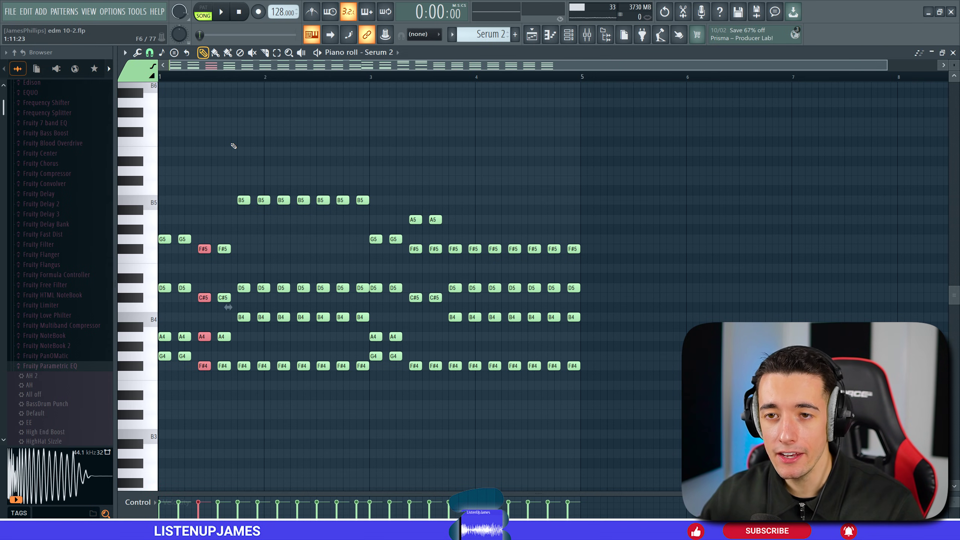
{"action": "key", "text": "ctrl+Right"}
{"action": "key", "text": "ctrl+Right"}
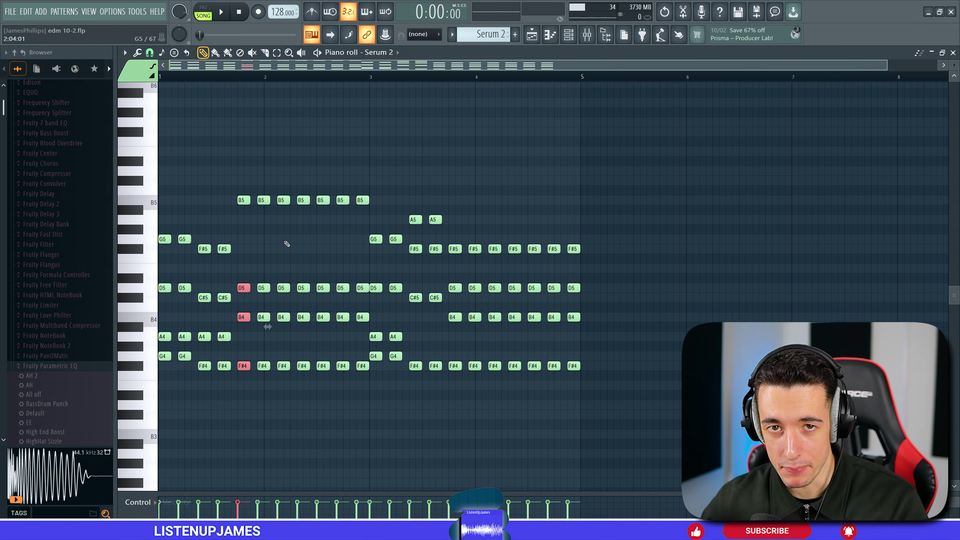
Try the repeated F#4 notes under the third chord one octave higher and return them to F#4
{"action": "left_click_drag", "start_coordinate": [236, 360], "coordinate": [371, 387]}
{"action": "key", "text": "ctrl+Up"}
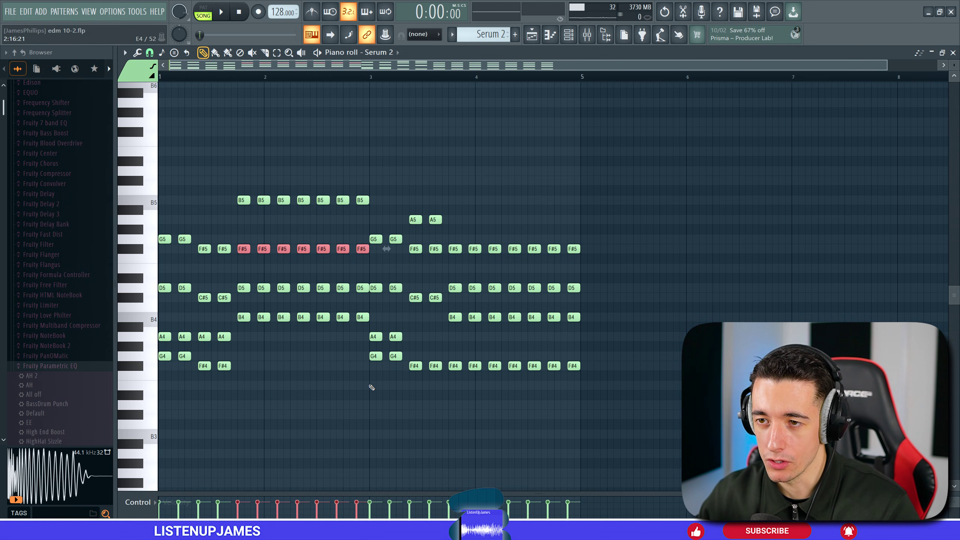
{"action": "key", "text": "ctrl+Down"}
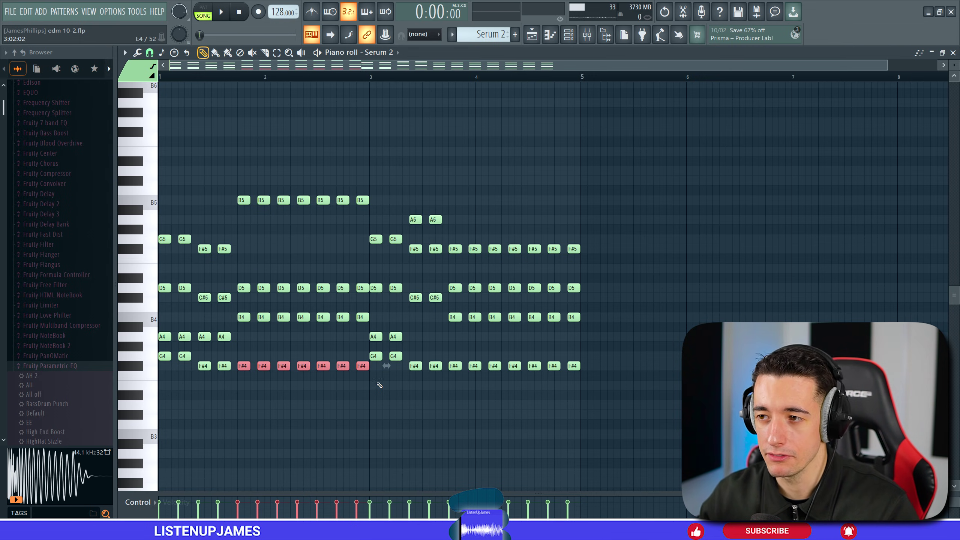
Compare the chords in bars 1 and 2 with their repeat, examining the A5 and final F#5 top notes
{"action": "key", "text": "ctrl+shift+Left"}
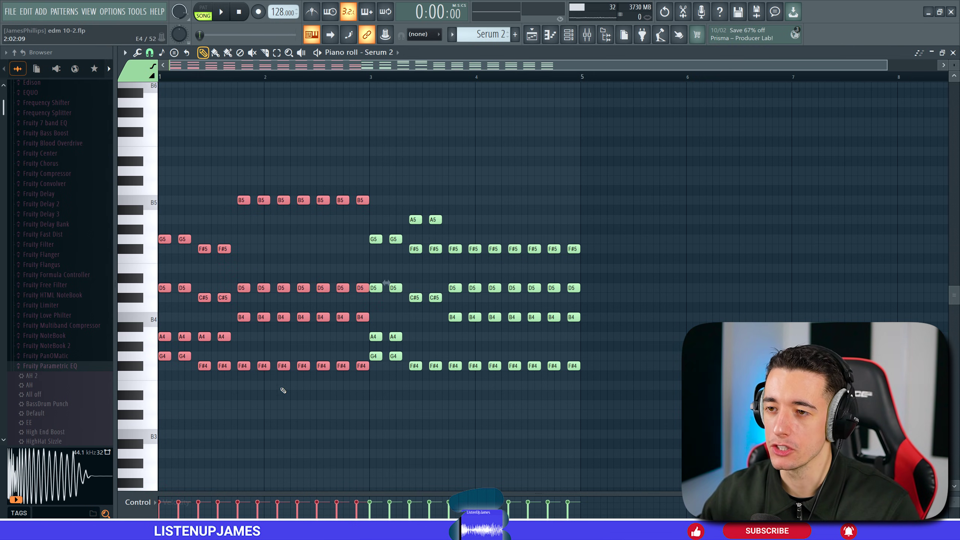
{"action": "key", "text": "ctrl+d"}
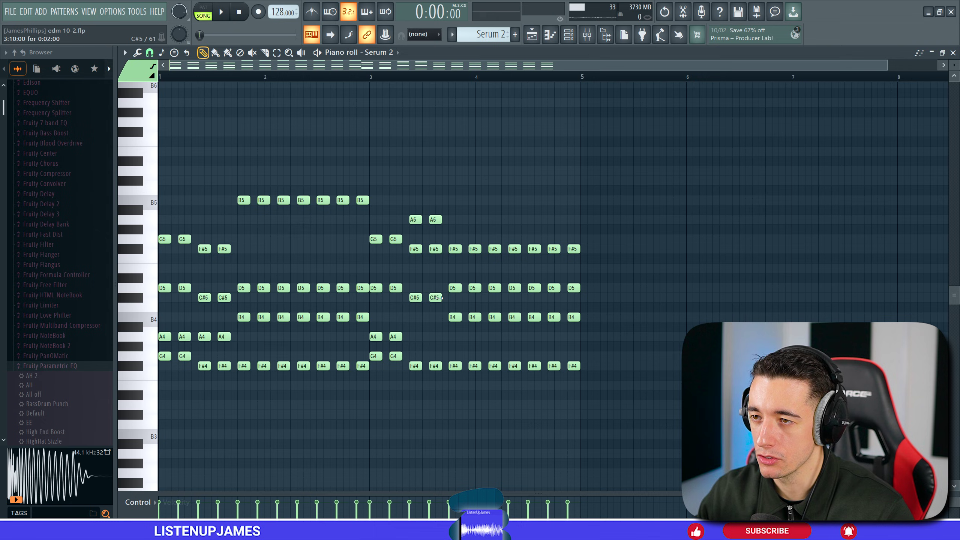
{"action": "left_click_drag", "start_coordinate": [405, 227], "coordinate": [489, 208]}
{"action": "key", "text": "ctrl+Down"}
{"action": "key", "text": "ctrl+Up"}
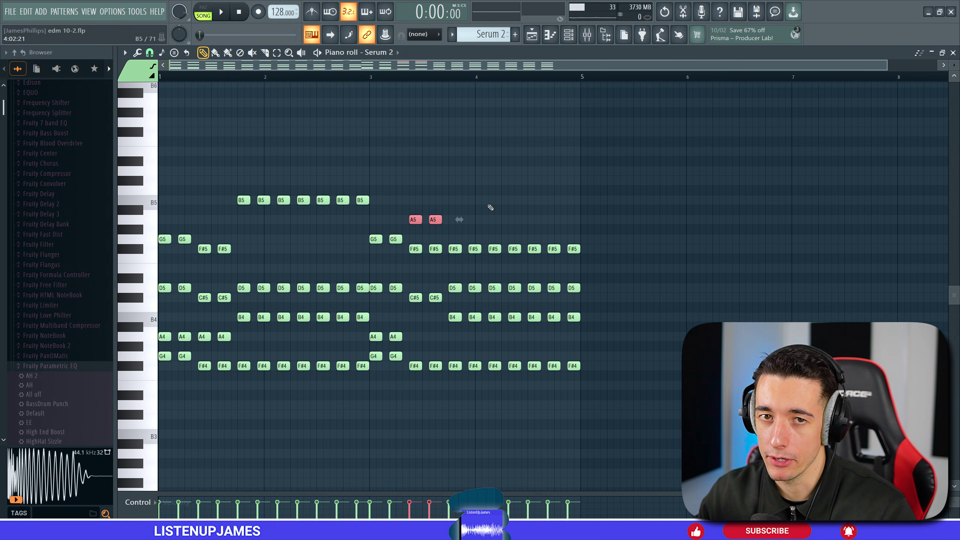
{"action": "key", "text": "ctrl+v"}
{"action": "key", "text": "ctrl+Down"}
{"action": "key", "text": "ctrl+v"}
{"action": "key", "text": "Down"}
{"action": "key", "text": "Down"}
{"action": "key", "text": "Down"}
{"action": "key", "text": "Down"}
{"action": "key", "text": "Down"}
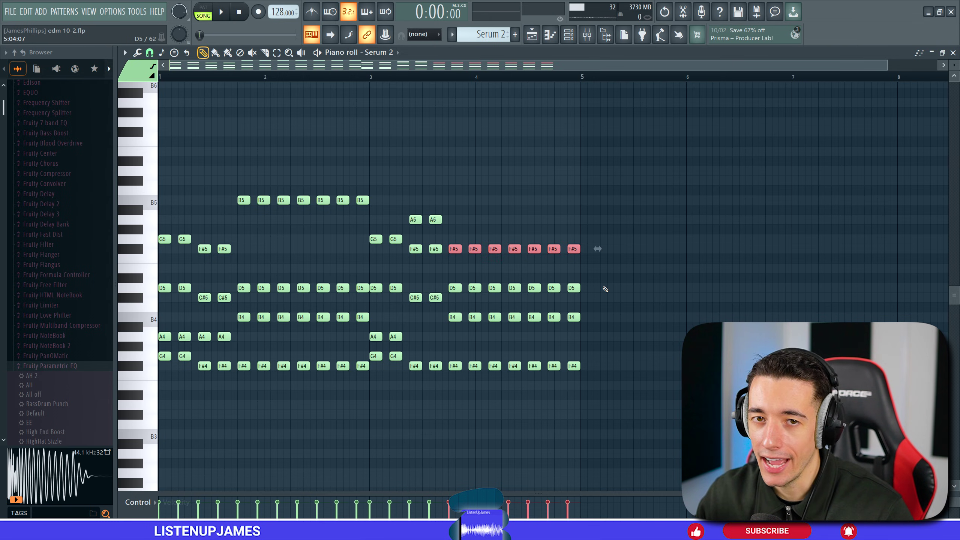
Examine the oscillator, filter, envelope and LFO settings of the Serum 2 channel and play back its chord pattern
{"action": "key", "text": "F6"}
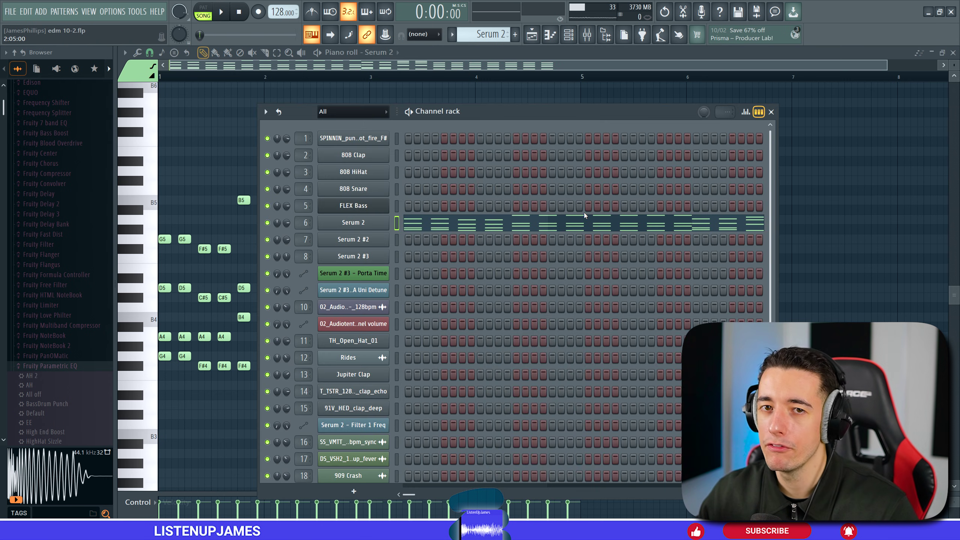
{"action": "key", "text": "F6"}
{"action": "key", "text": "F6"}
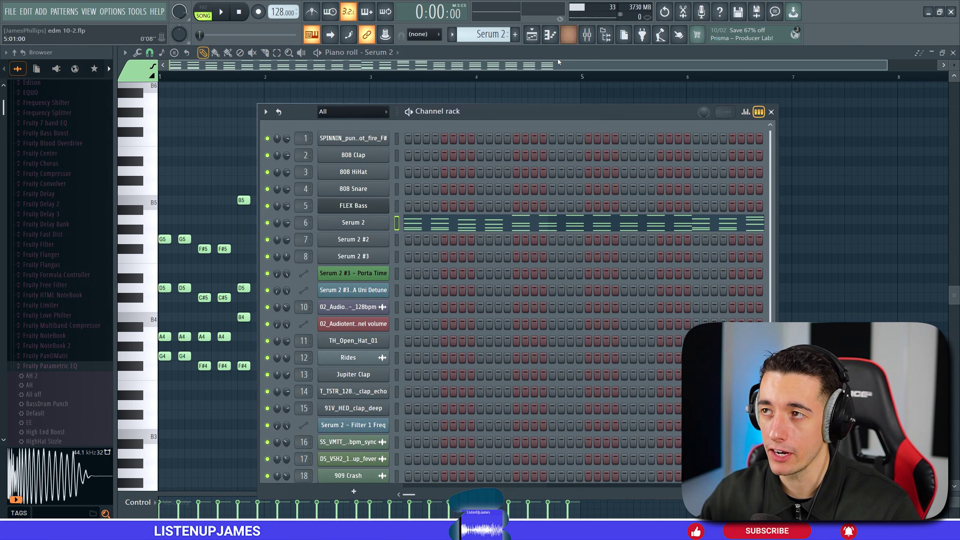
{"action": "left_click", "coordinate": [351, 494]}
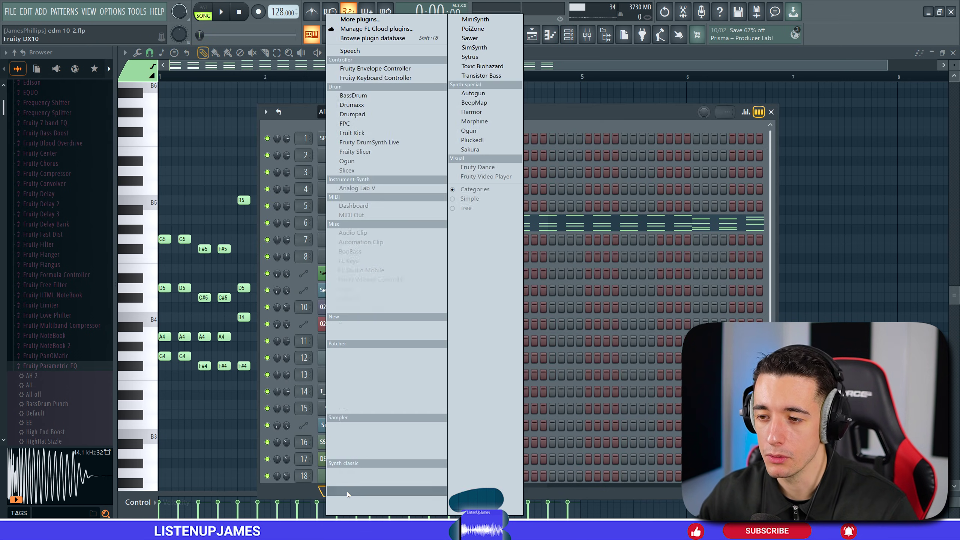
{"action": "left_click", "coordinate": [370, 229]}
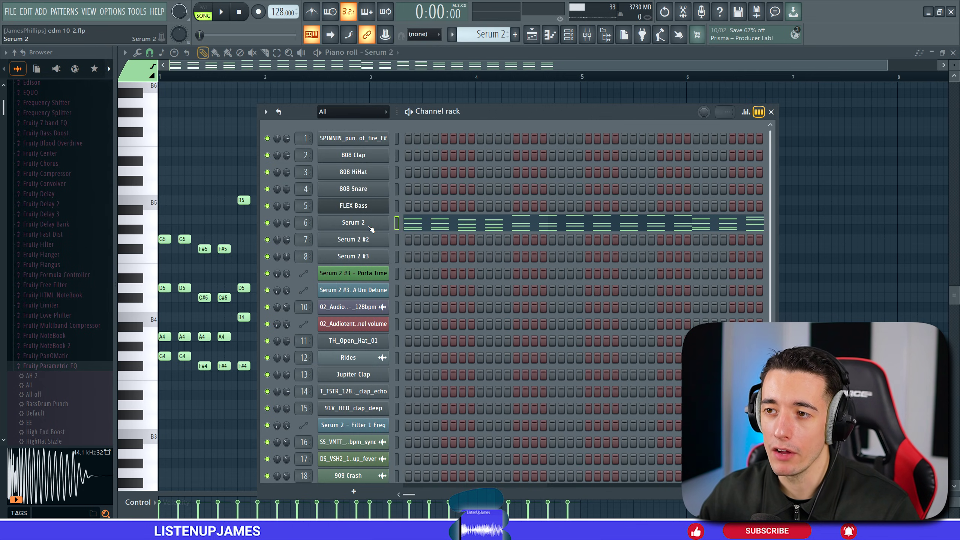
{"action": "left_click", "coordinate": [370, 227]}
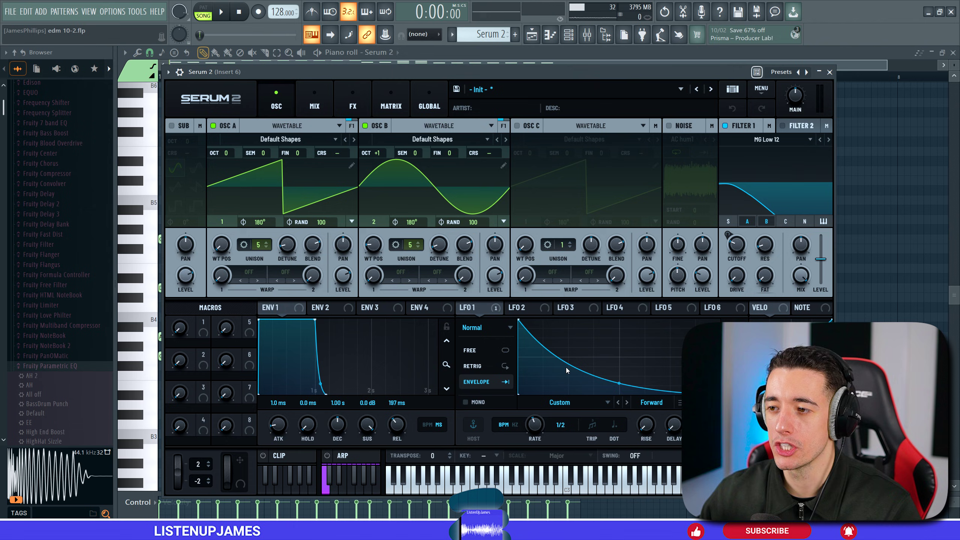
{"action": "left_click", "coordinate": [829, 73]}
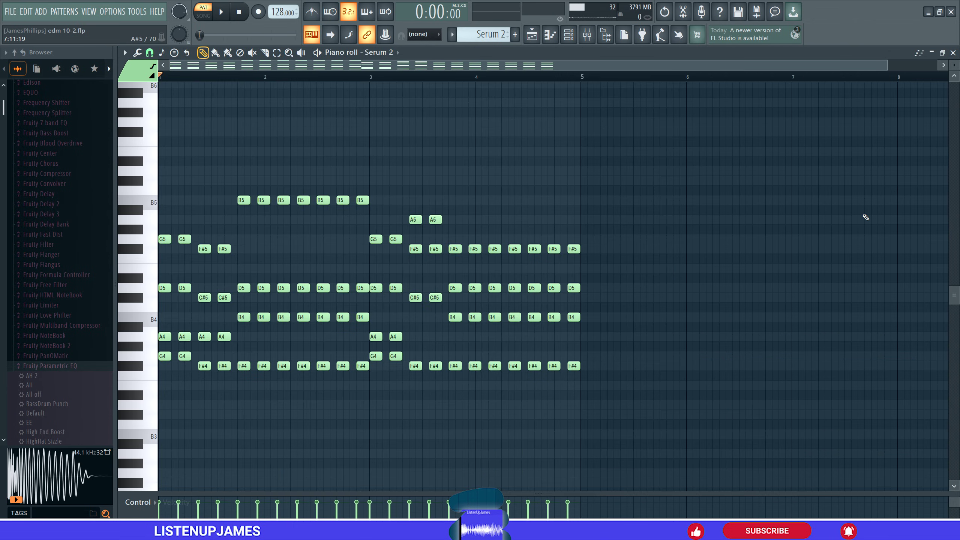
{"action": "key", "text": "space"}
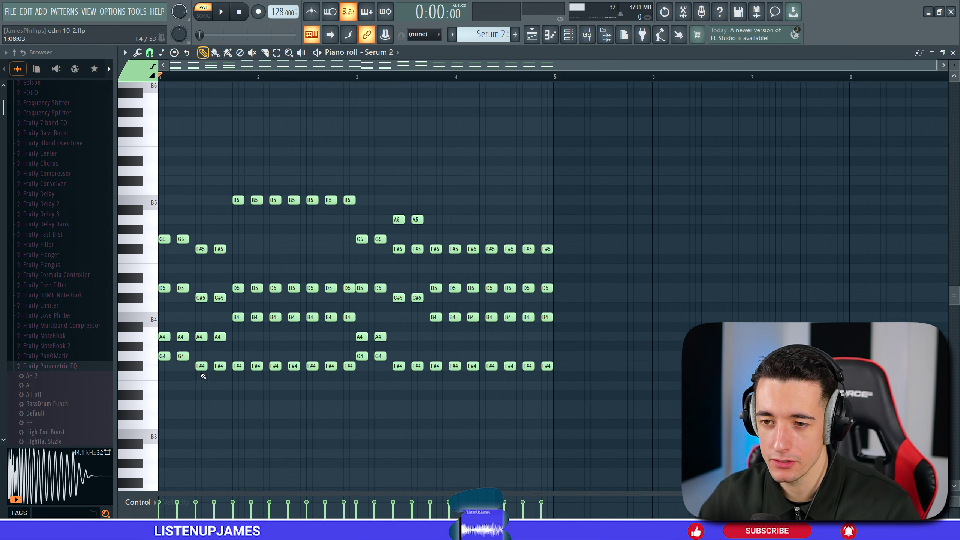
Switch to the Serum 2 #2 pattern and examine the synth settings of the Serum 2 #2 channel
{"action": "scroll", "coordinate": [494, 34], "scroll_direction": "down", "scroll_amount": 1}
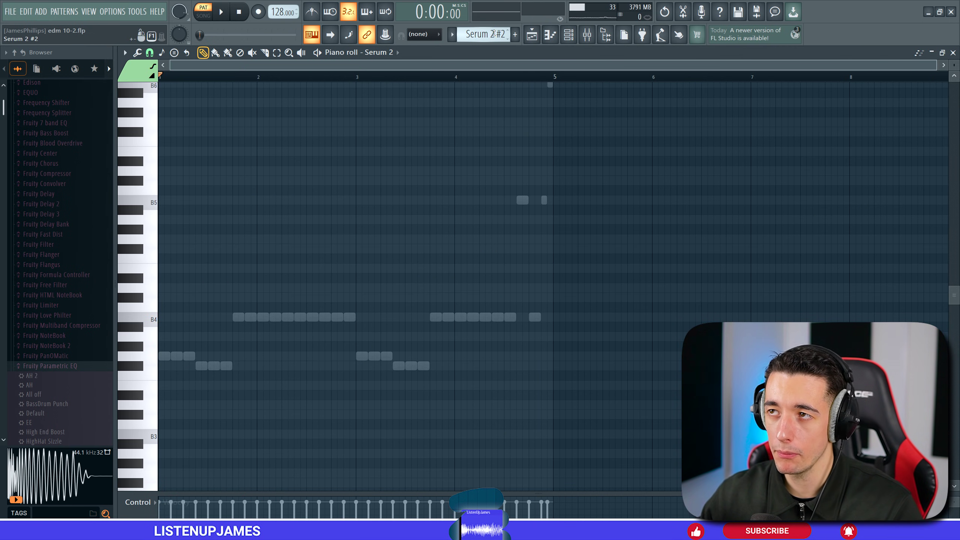
{"action": "left_click", "coordinate": [569, 34]}
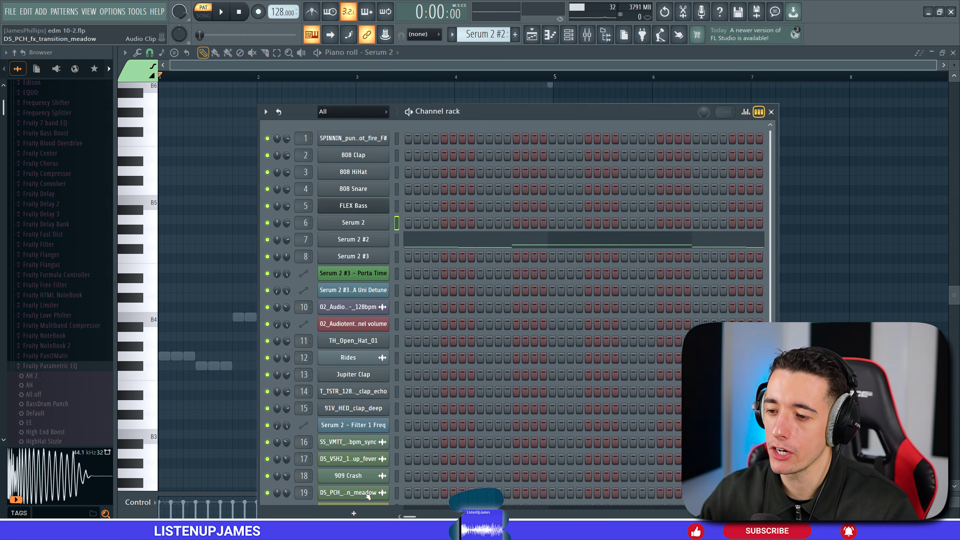
{"action": "left_click", "coordinate": [372, 516]}
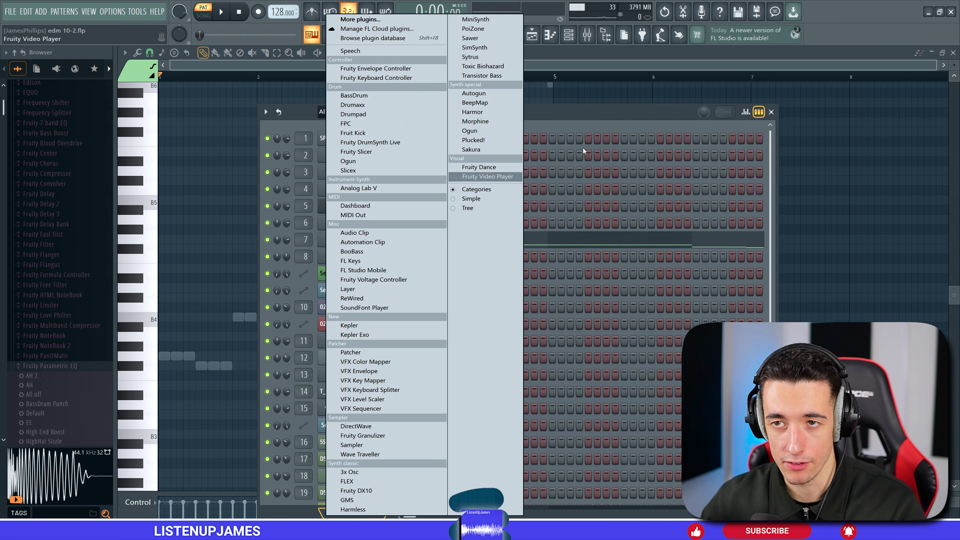
{"action": "key", "text": "Escape"}
{"action": "left_click", "coordinate": [364, 245]}
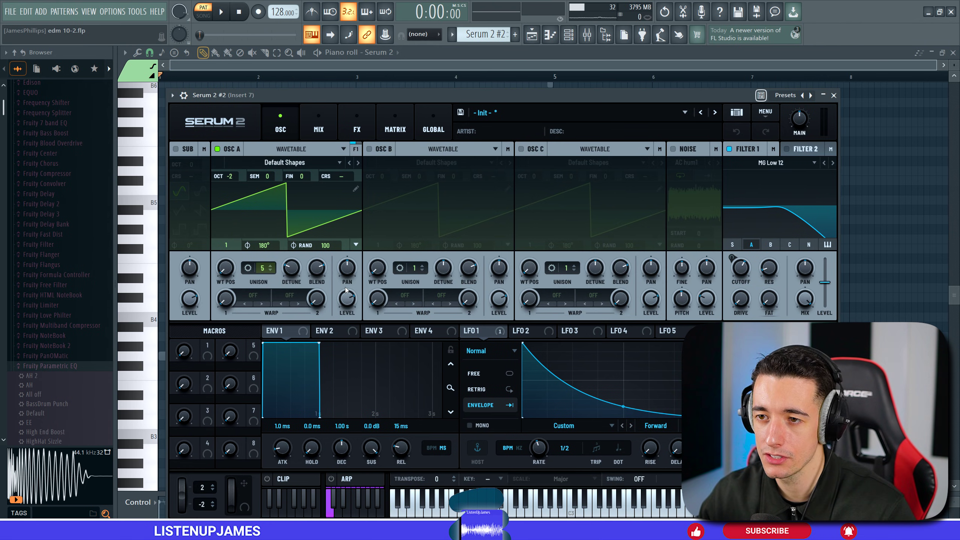
{"action": "key", "text": "Escape"}
Open the Serum 2 #2 channel in the piano roll, examine its bass notes and play the pattern
{"action": "right_click", "coordinate": [397, 237]}
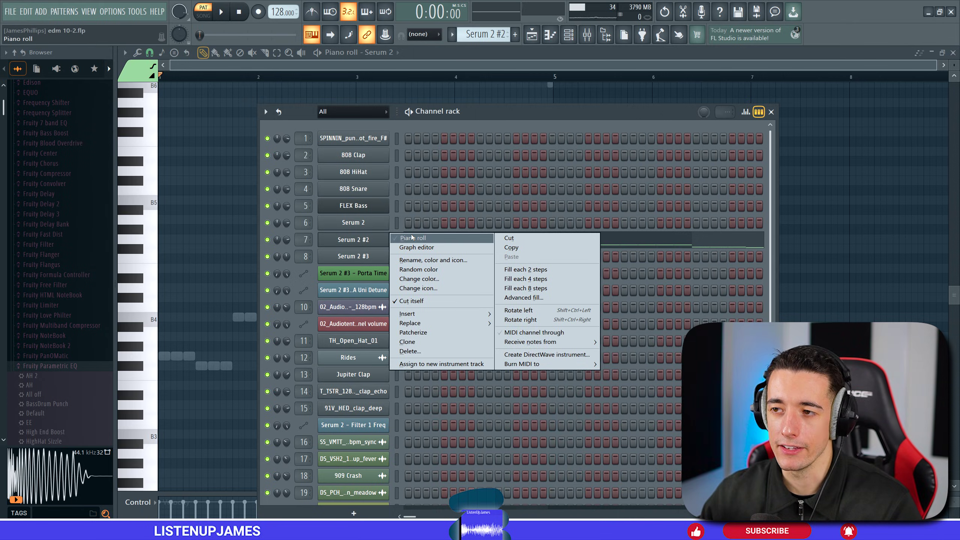
{"action": "left_click", "coordinate": [416, 241]}
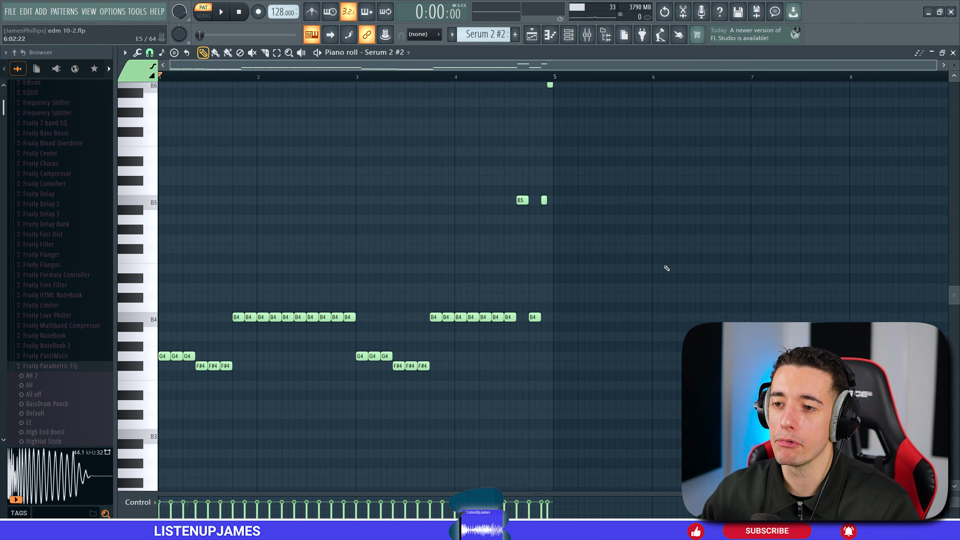
{"action": "key", "text": "ctrl+v"}
{"action": "left_click", "coordinate": [223, 370]}
{"action": "scroll", "coordinate": [223, 371], "scroll_direction": "up", "scroll_amount": 4}
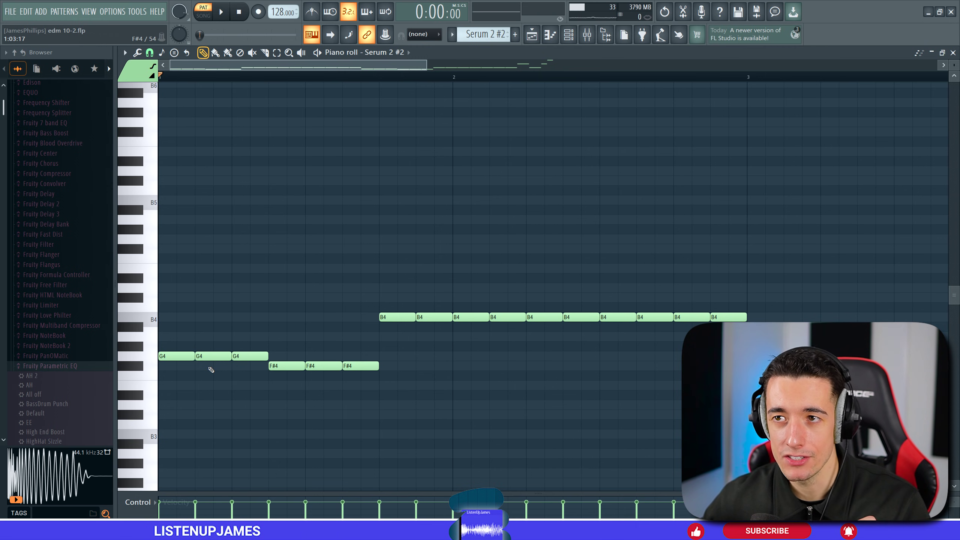
{"action": "scroll", "coordinate": [210, 370], "scroll_direction": "down", "scroll_amount": 4}
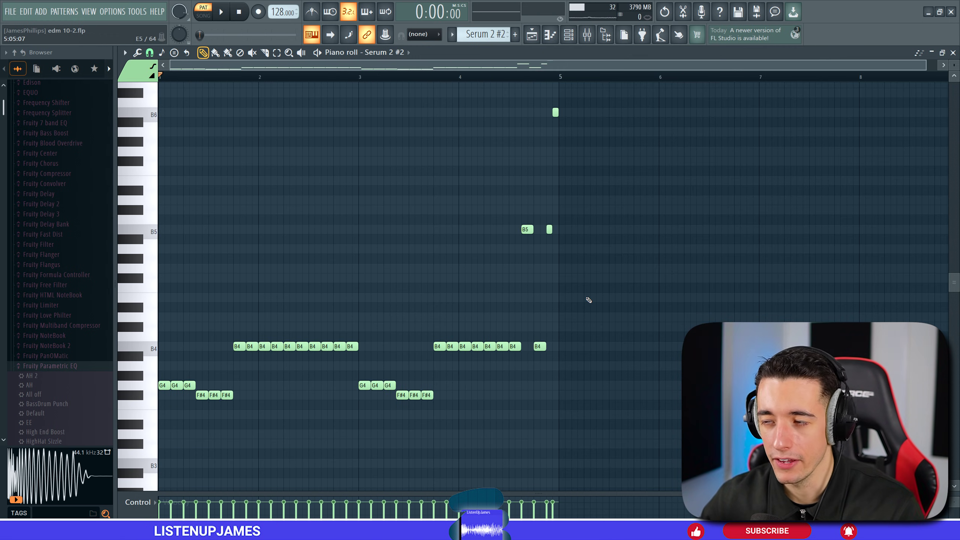
{"action": "key", "text": "space"}
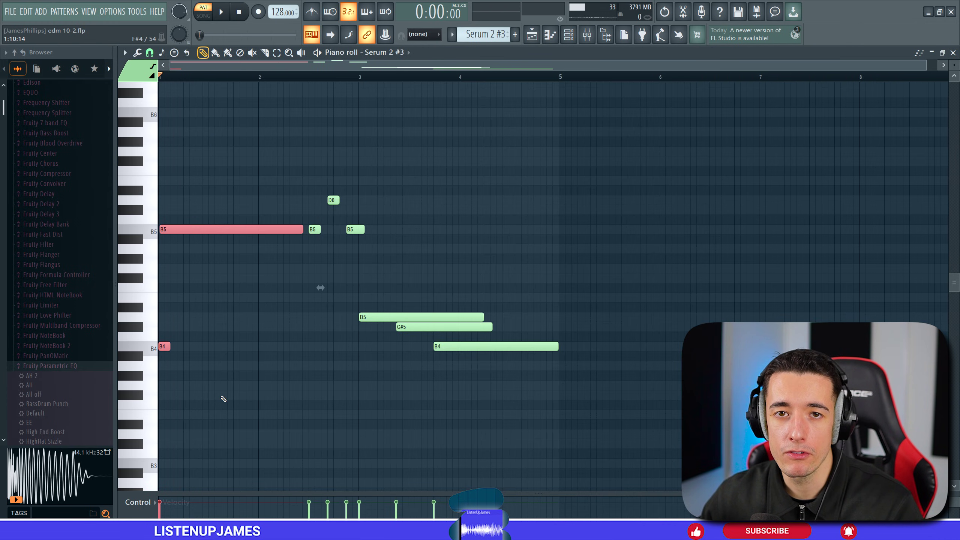
Play the Serum 2 #3 pattern and examine its overlapping D5, C#5 and B4 notes in bars 3 and 4
{"action": "left_click", "coordinate": [621, 300]}
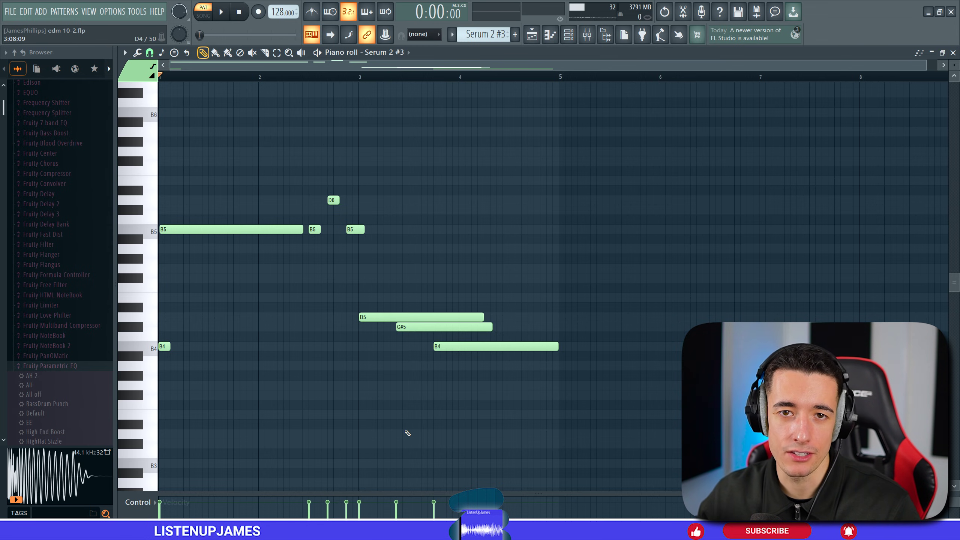
{"action": "key", "text": "space"}
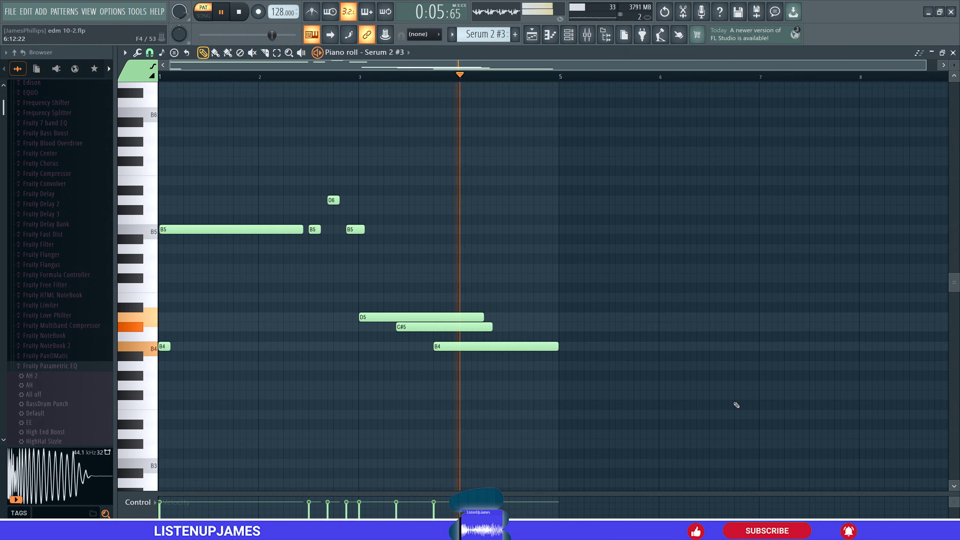
{"action": "key", "text": "space"}
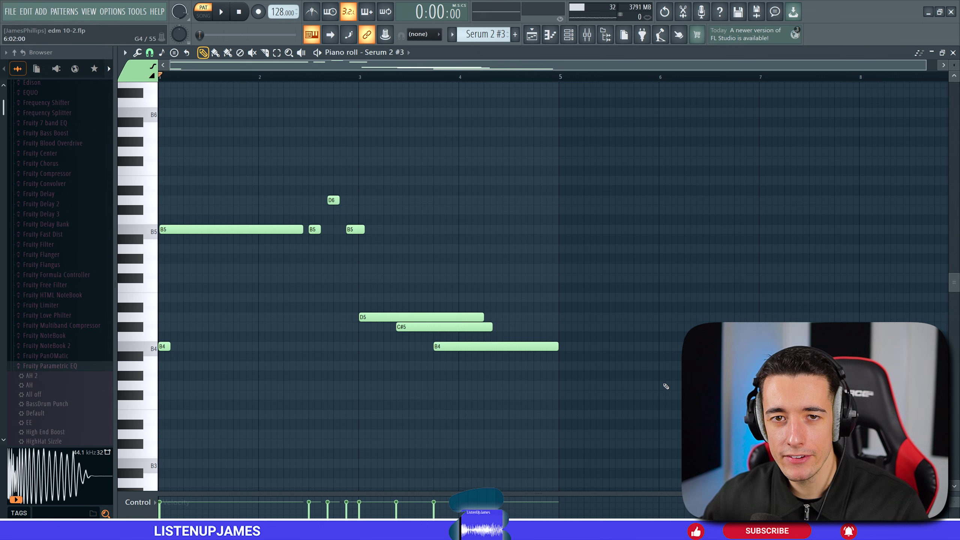
{"action": "left_click_drag", "start_coordinate": [617, 273], "coordinate": [358, 414]}
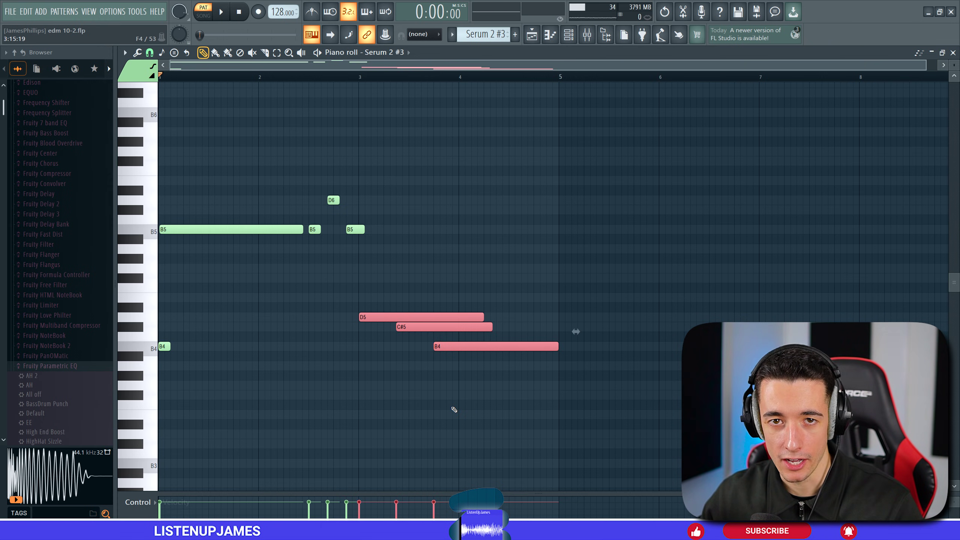
{"action": "left_click", "coordinate": [512, 334]}
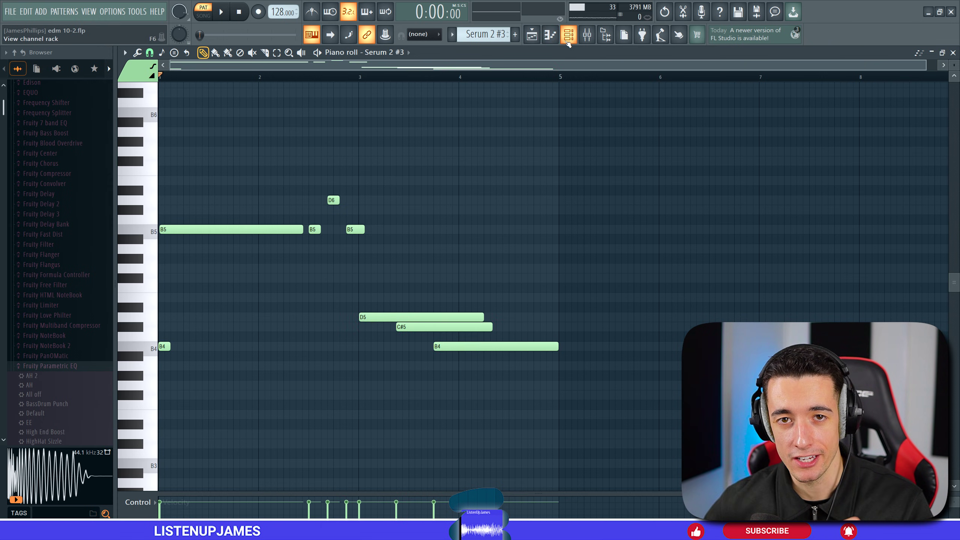
Open the Serum 2 #3 synth and locate the command that creates an automation clip for its last tweaked Porta Time parameter
{"action": "left_click", "coordinate": [531, 35]}
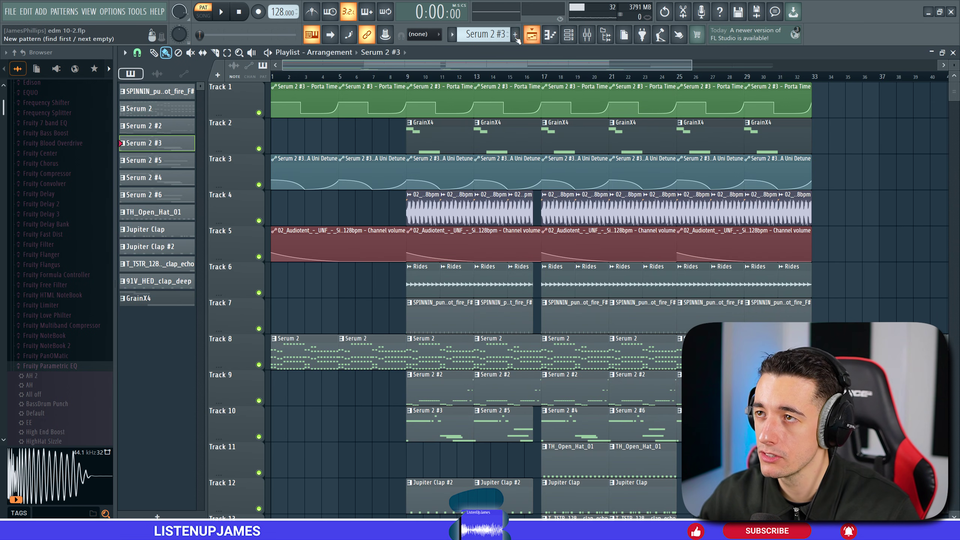
{"action": "left_click", "coordinate": [435, 352]}
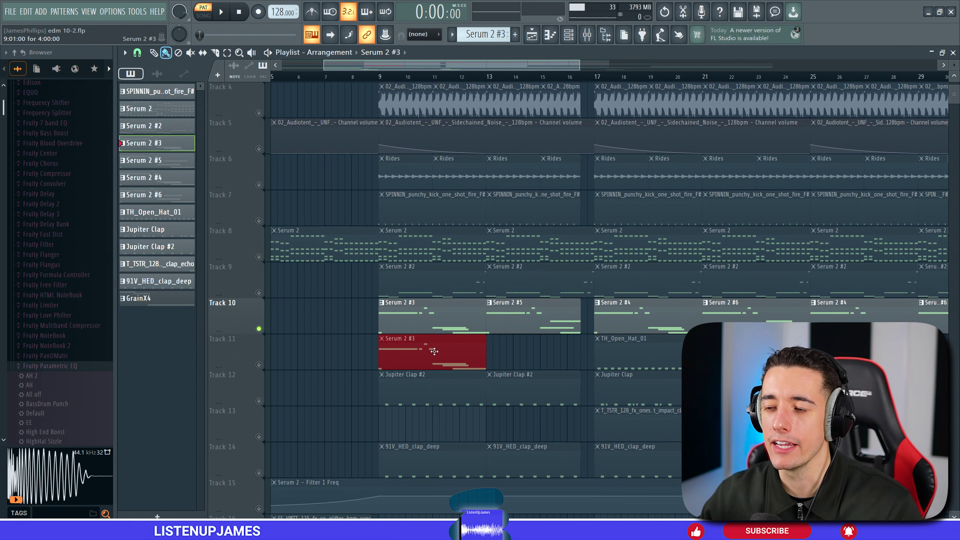
{"action": "key", "text": "F6"}
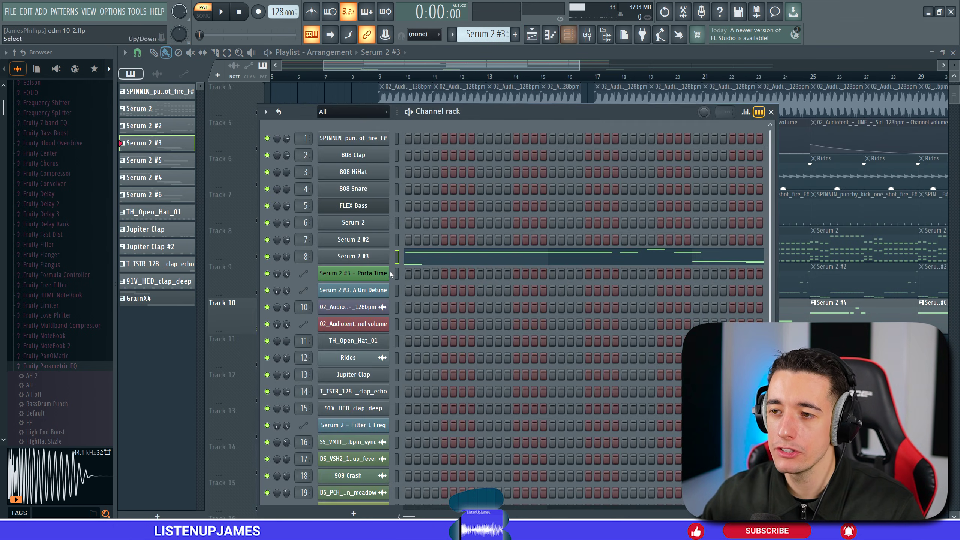
{"action": "left_click", "coordinate": [353, 256]}
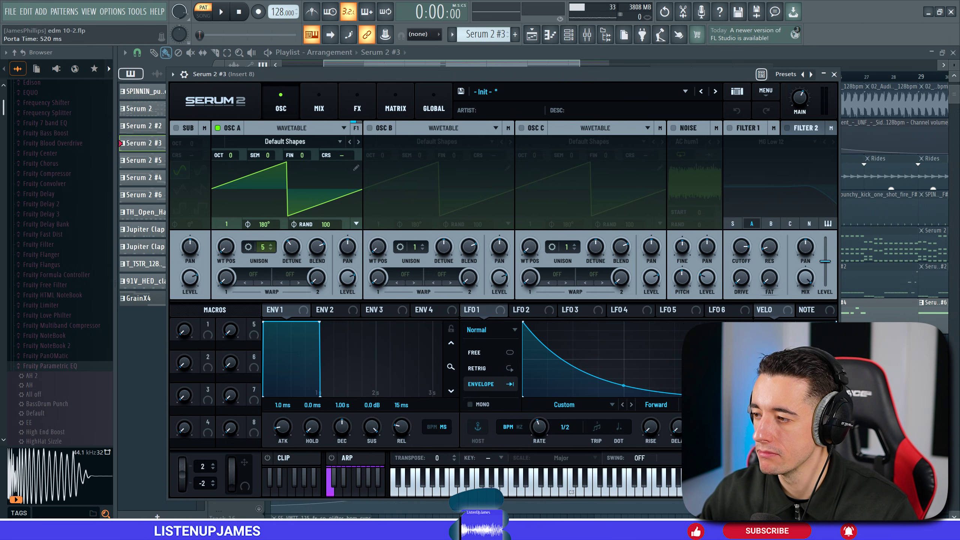
{"action": "left_click", "coordinate": [136, 12]}
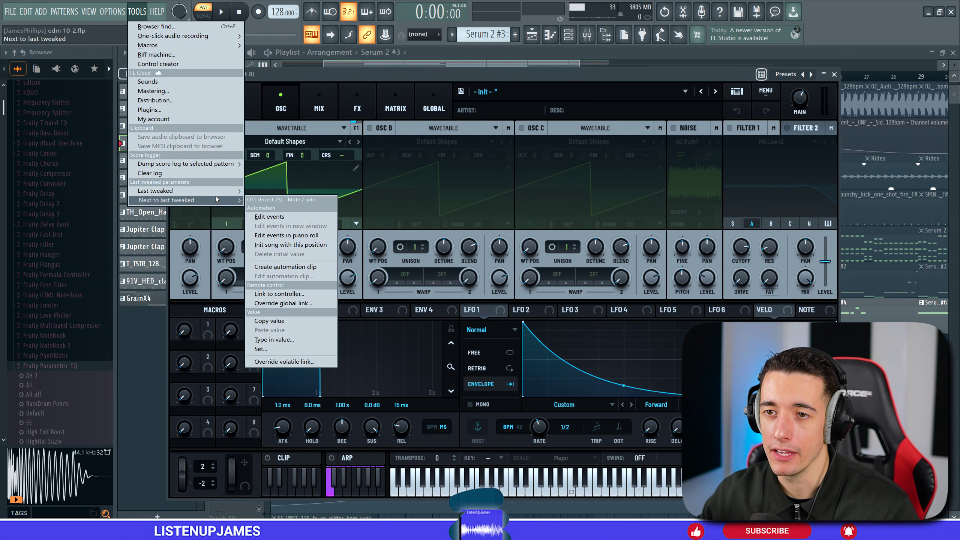
{"action": "mouse_move", "coordinate": [231, 191]}
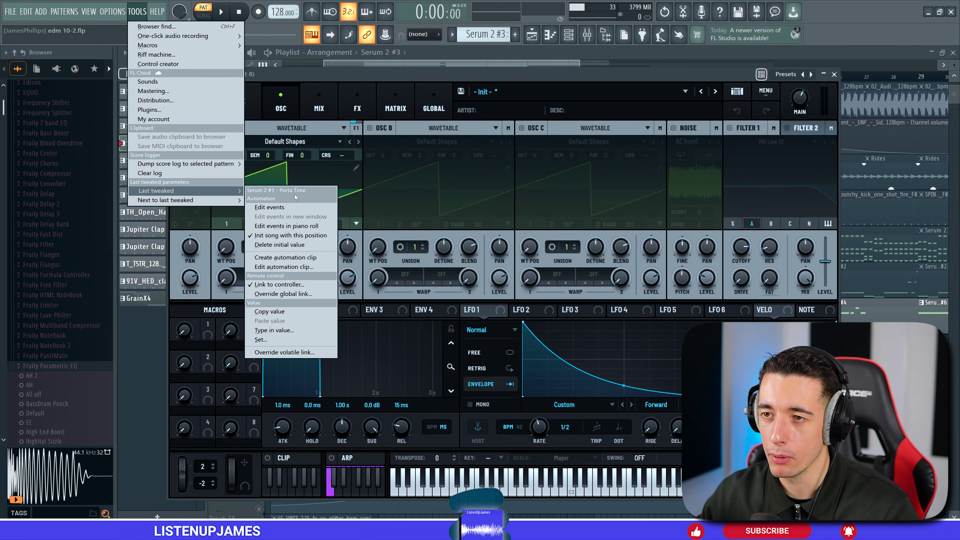
{"action": "left_click", "coordinate": [295, 258]}
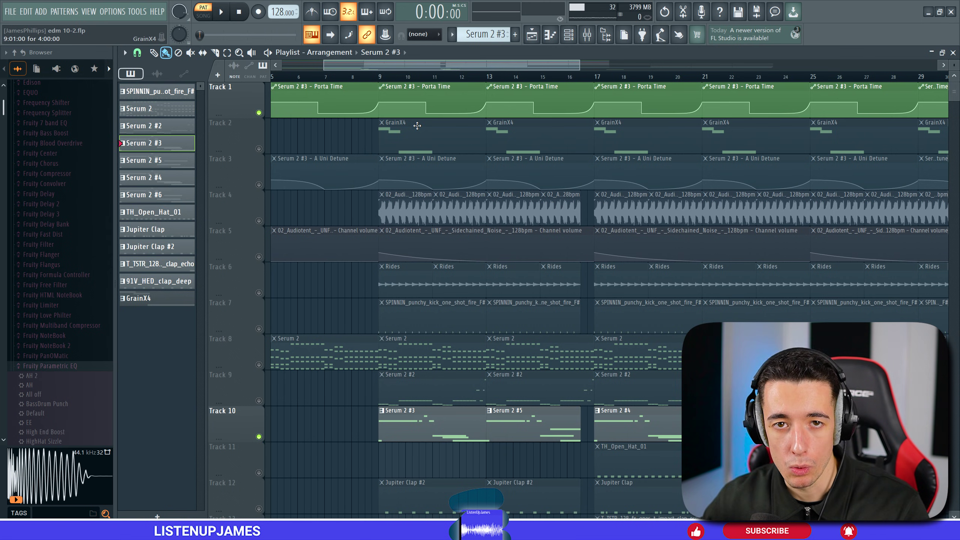
Place the Serum 2 #3 - Porta Time clip on Track 11 under the bar 9 lead and play the song from bar 9
{"action": "right_click", "coordinate": [439, 98]}
{"action": "right_click", "coordinate": [459, 111]}
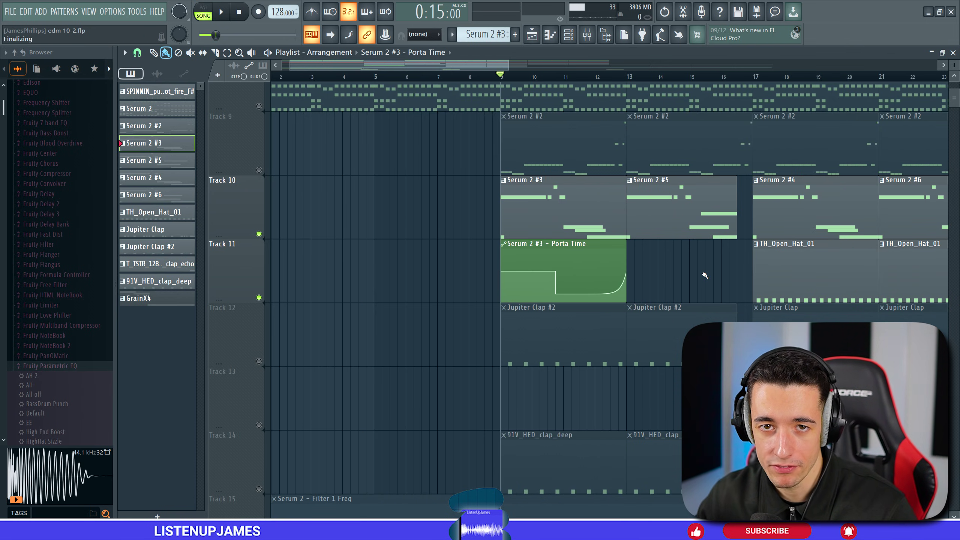
{"action": "key", "text": "space"}
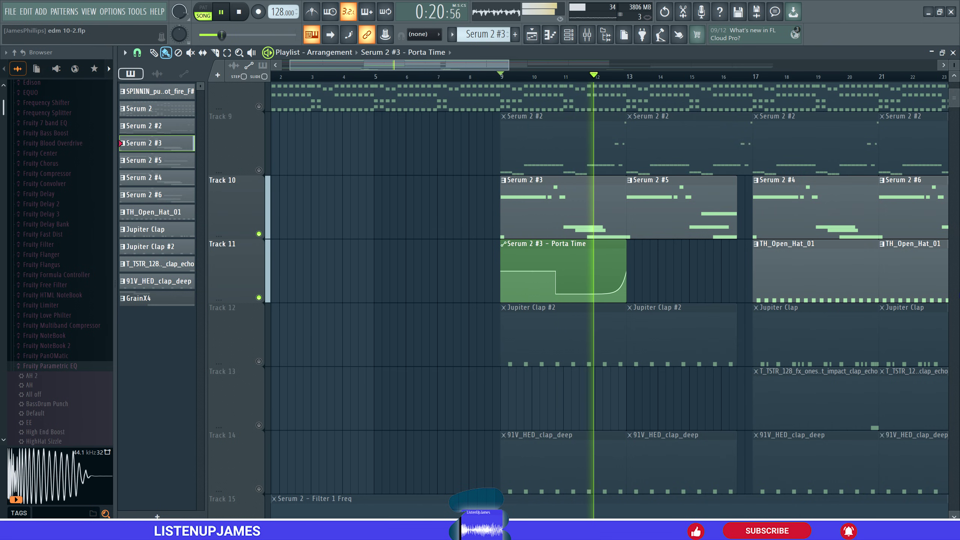
{"action": "key", "text": "space"}
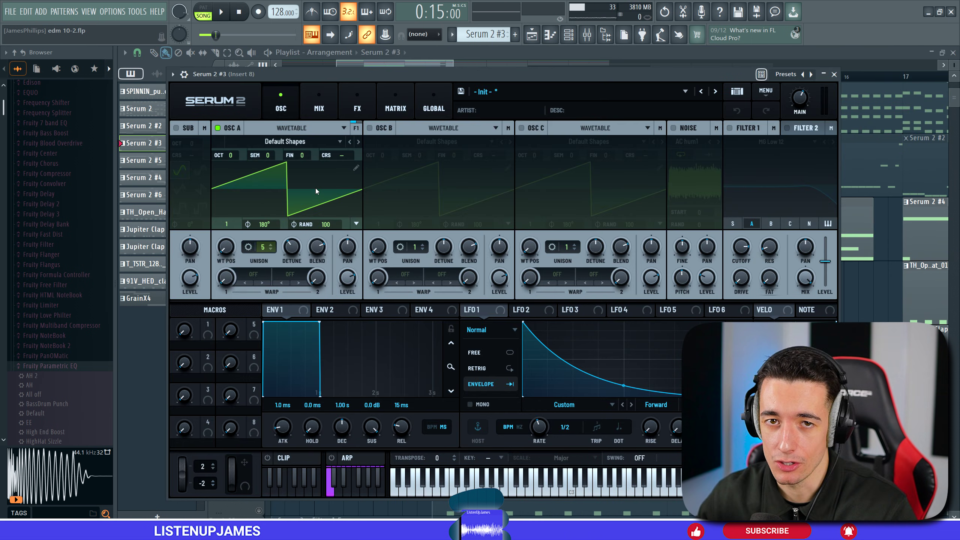
Locate the automation clip command for Serum 2 #3's A Uni Detune and play the lead with its detune automation from bar 9
{"action": "mouse_move", "coordinate": [297, 248]}
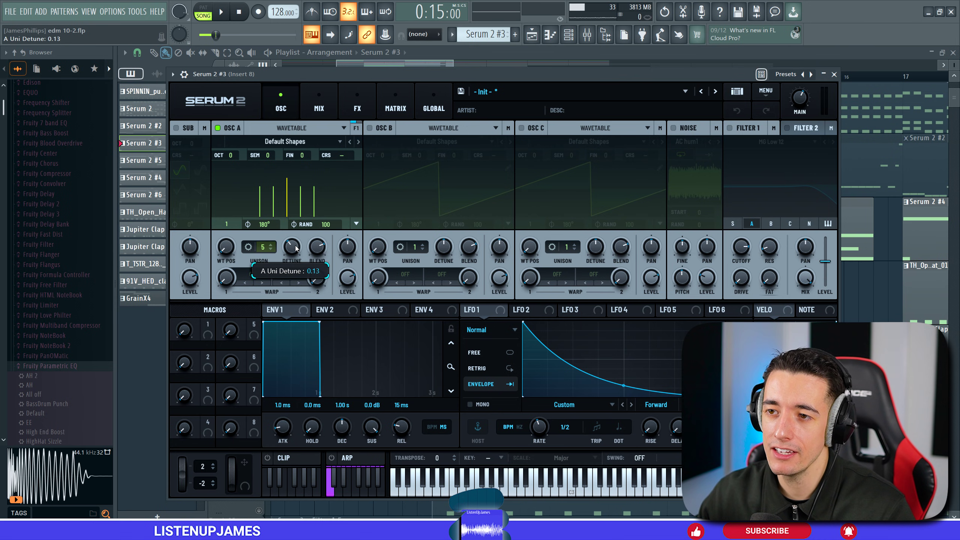
{"action": "left_click", "coordinate": [137, 11]}
{"action": "mouse_move", "coordinate": [224, 192]}
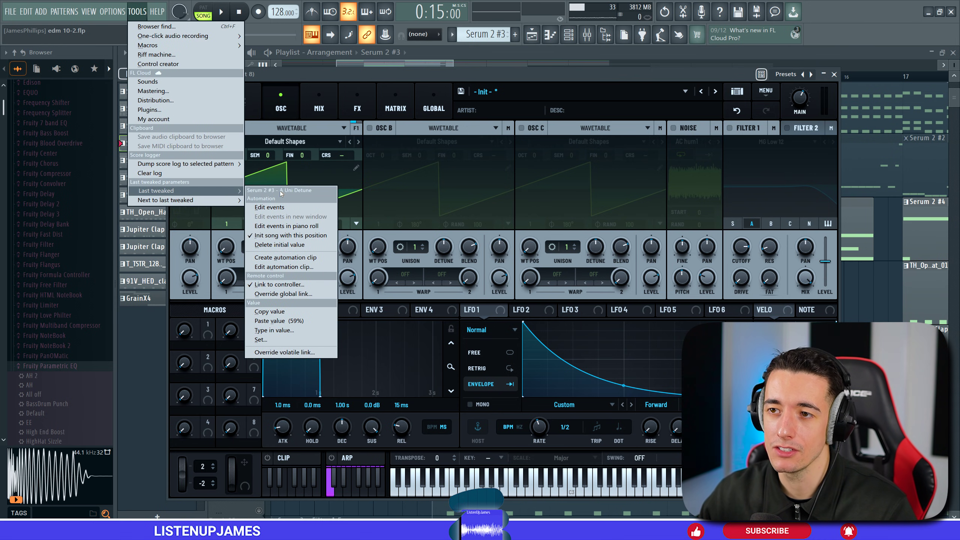
{"action": "left_click", "coordinate": [300, 258]}
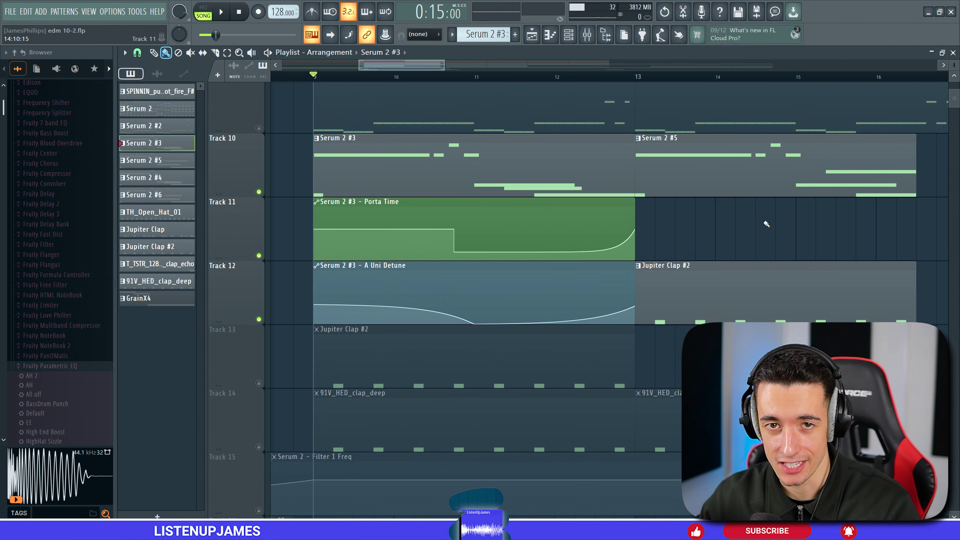
{"action": "key", "text": "space"}
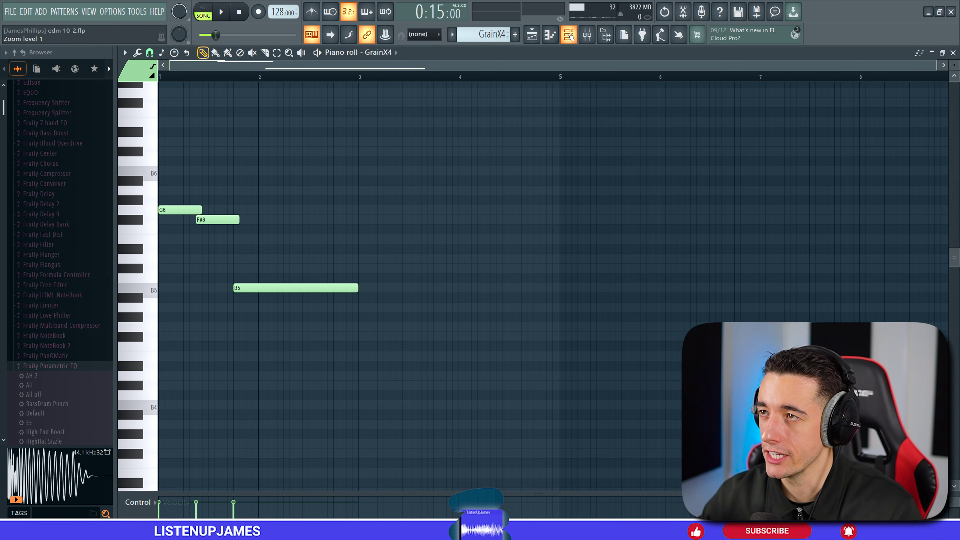
Open the GrainX4 channel's synth and switch playback to pattern mode
{"action": "left_click", "coordinate": [569, 35]}
{"action": "scroll", "coordinate": [363, 416], "scroll_direction": "down", "scroll_amount": 3}
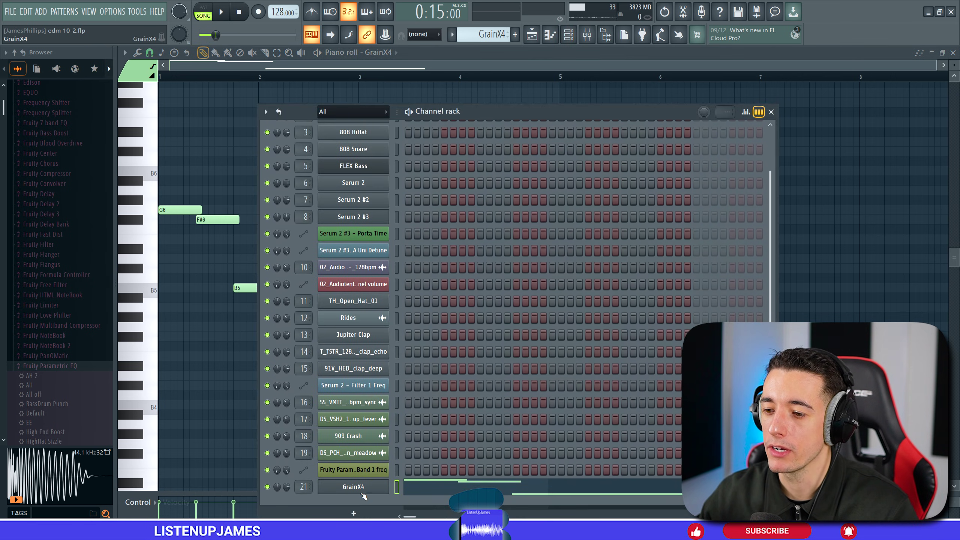
{"action": "left_click", "coordinate": [382, 489]}
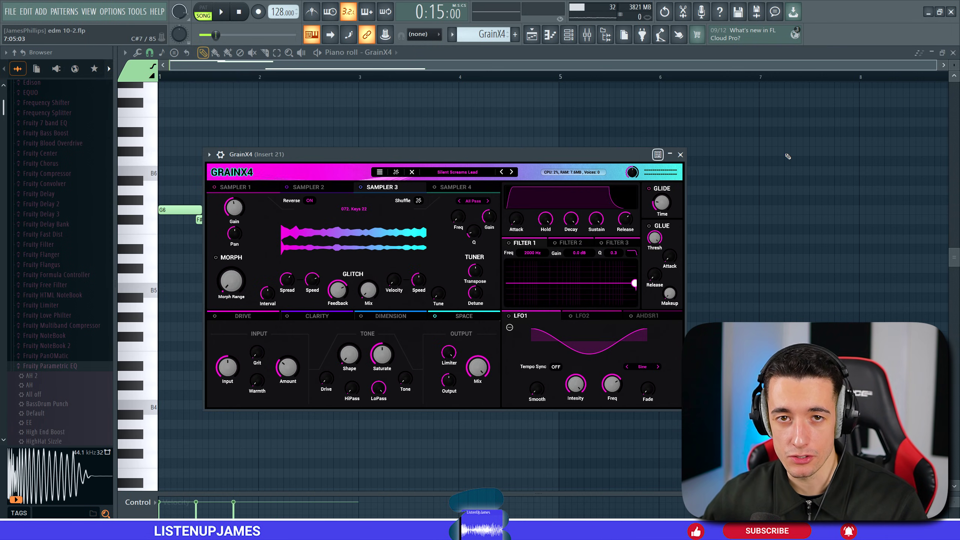
{"action": "key", "text": "l"}
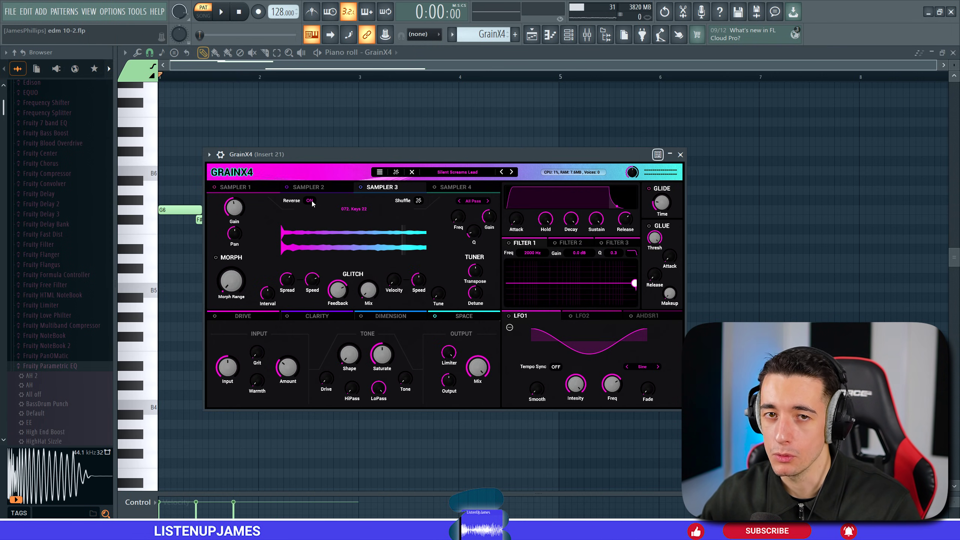
Examine the sample sources loaded in GrainX4's Sampler 1, Sampler 2 and Sampler 3
{"action": "left_click", "coordinate": [265, 186]}
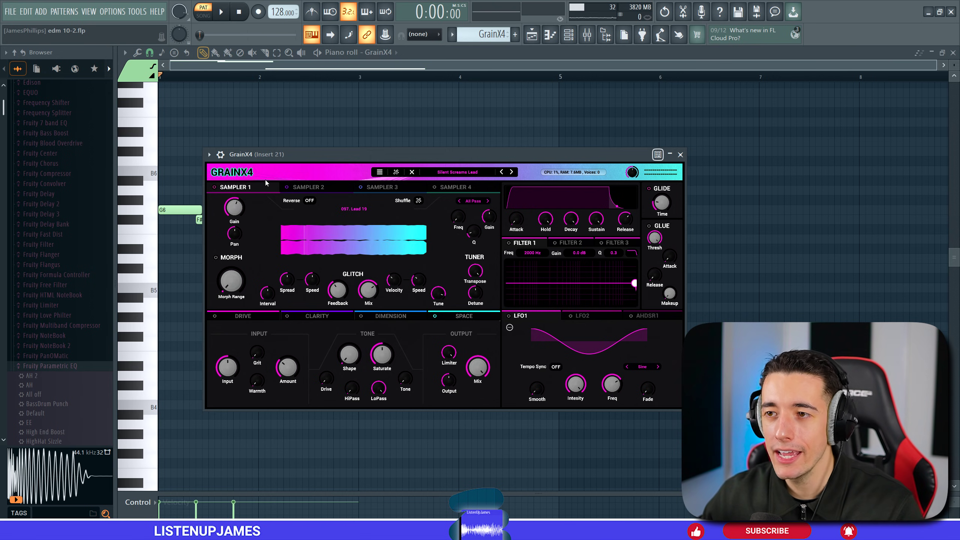
{"action": "left_click", "coordinate": [314, 188]}
{"action": "left_click", "coordinate": [388, 186]}
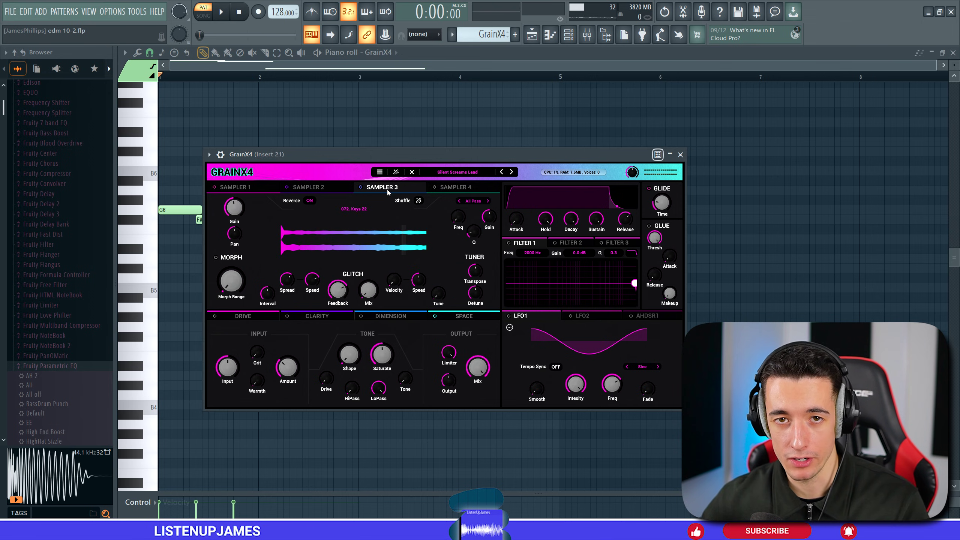
{"action": "left_click", "coordinate": [339, 188]}
{"action": "left_click", "coordinate": [235, 187]}
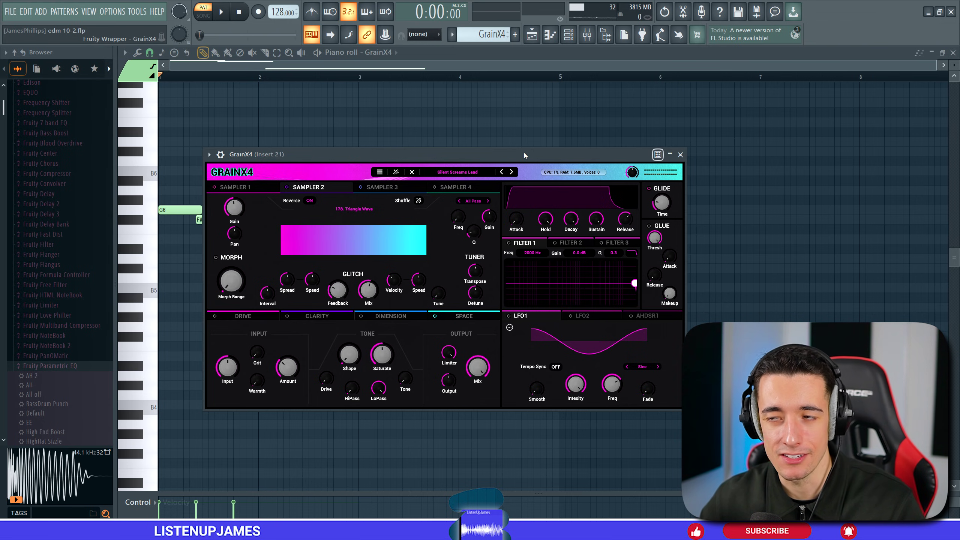
View the Multi Samples Leads in GrainX4's preset browser, close it and play the GrainX4 pattern
{"action": "left_click", "coordinate": [457, 173]}
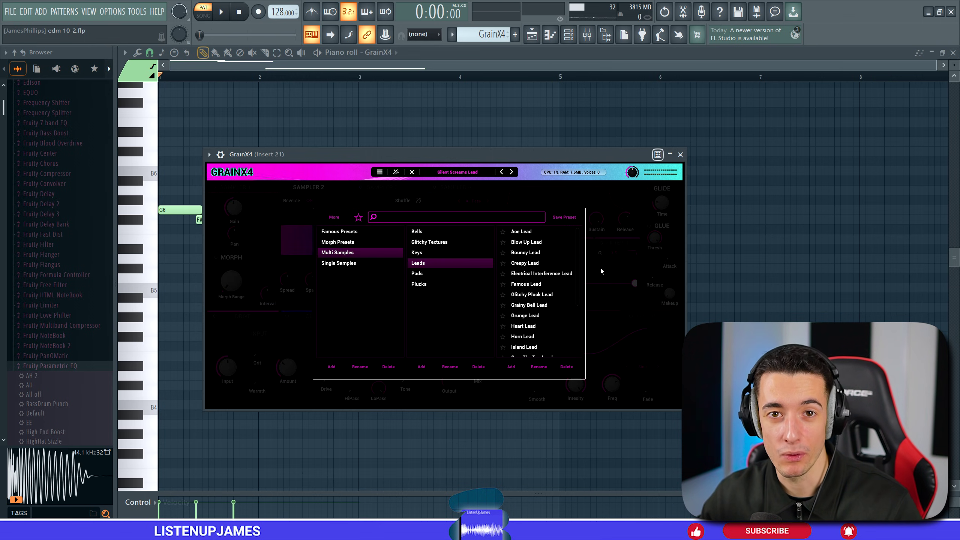
{"action": "key", "text": "Escape"}
{"action": "key", "text": "space"}
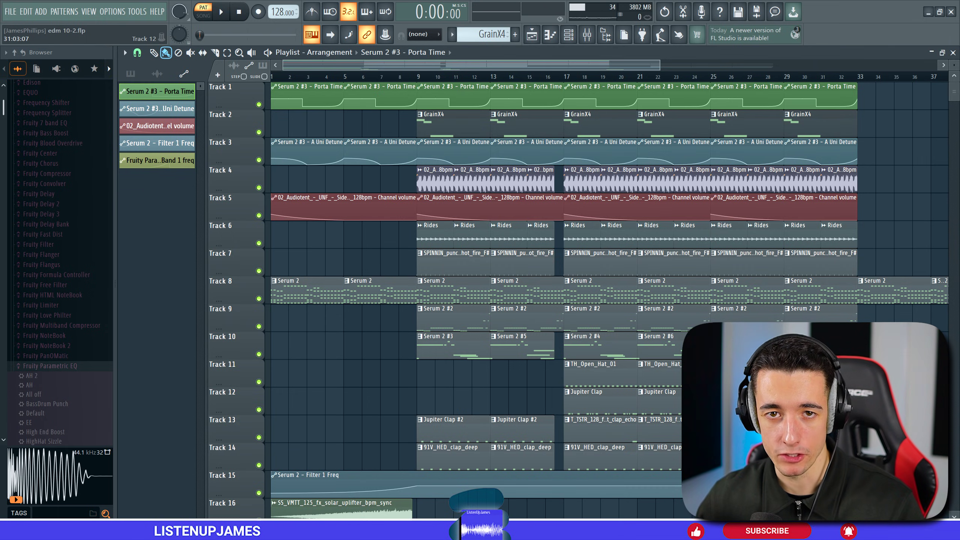
Open the SPINNIN punchy kick pattern in the piano roll and play its notes
{"action": "double_click", "coordinate": [457, 263]}
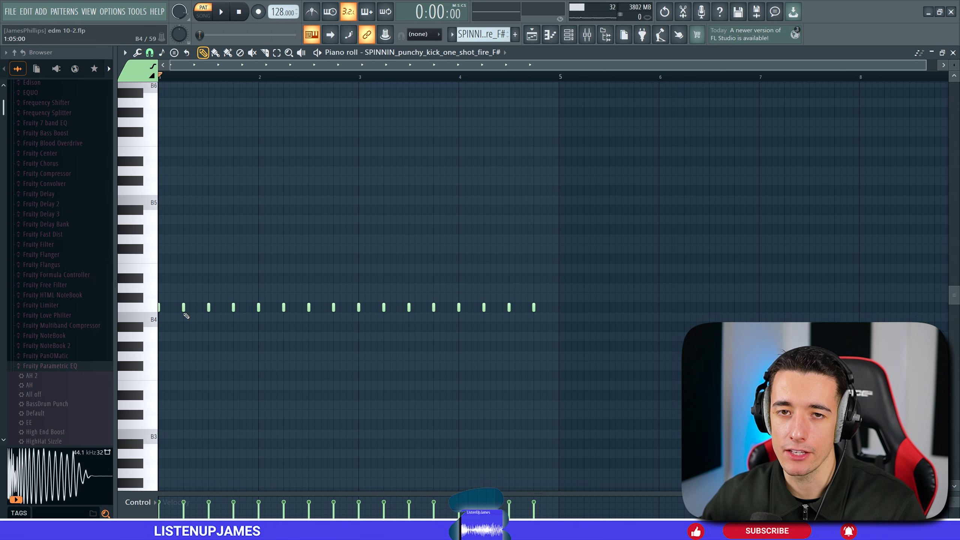
{"action": "key", "text": "space"}
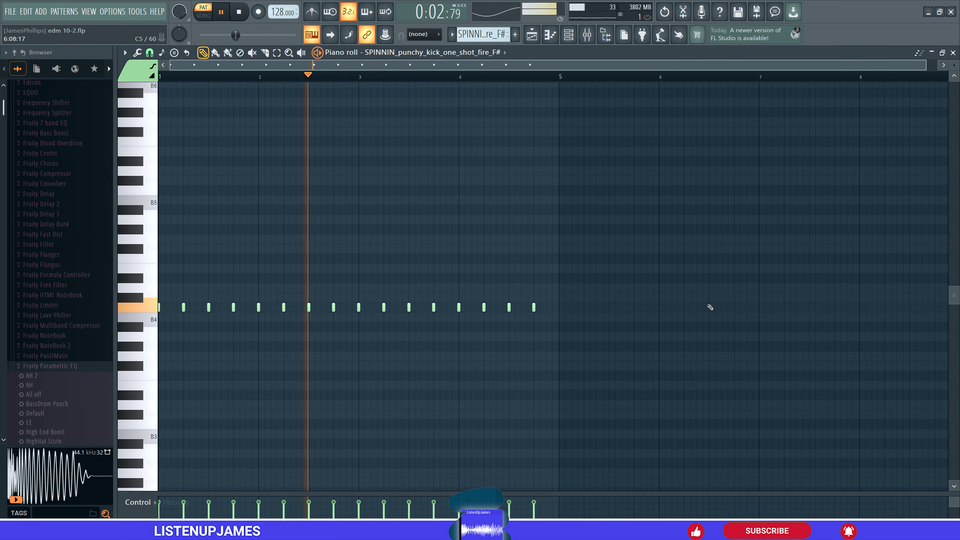
{"action": "key", "text": "space"}
Open the Thermal effect on the kick's Insert 1 mixer track and examine its Sine Foldback settings
{"action": "key", "text": "F6"}
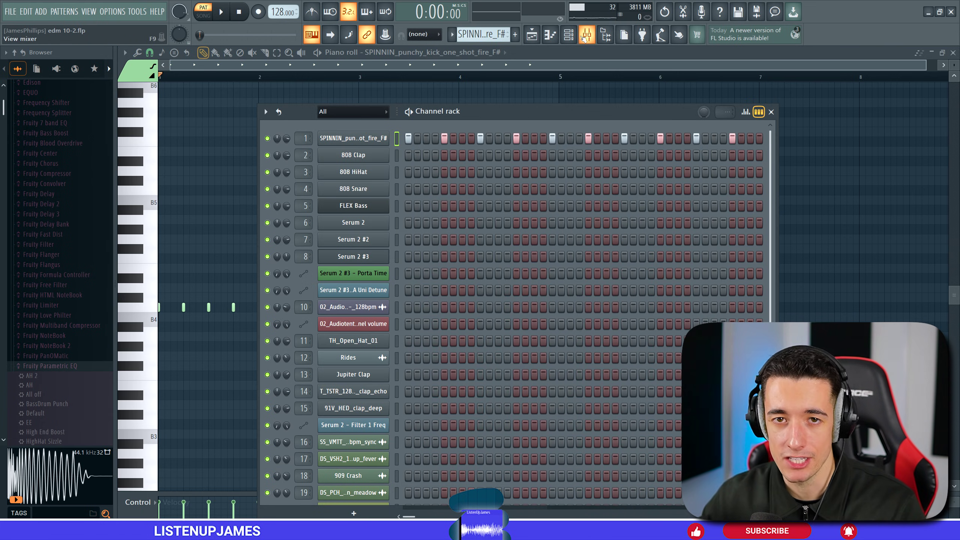
{"action": "key", "text": "F9"}
{"action": "left_click", "coordinate": [888, 105]}
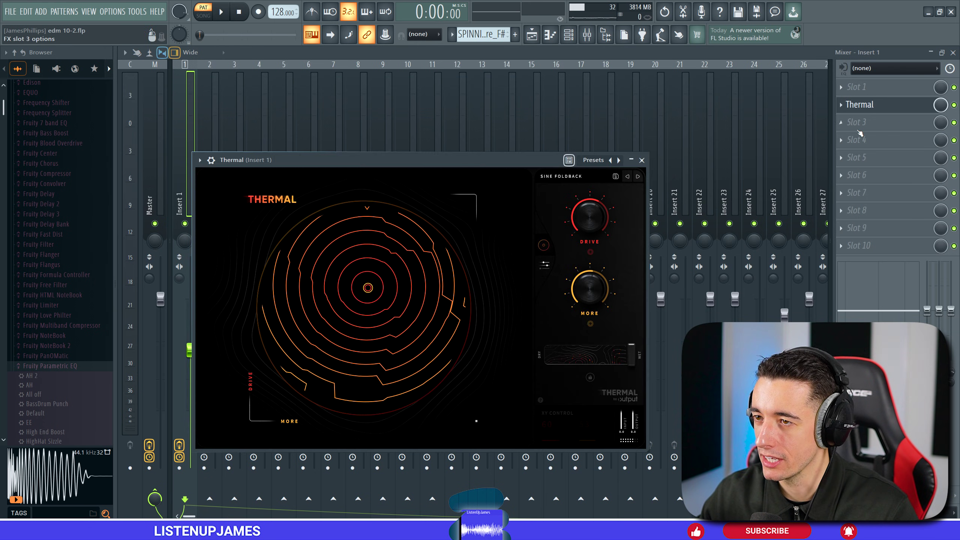
{"action": "left_click_drag", "start_coordinate": [558, 148], "coordinate": [534, 135]}
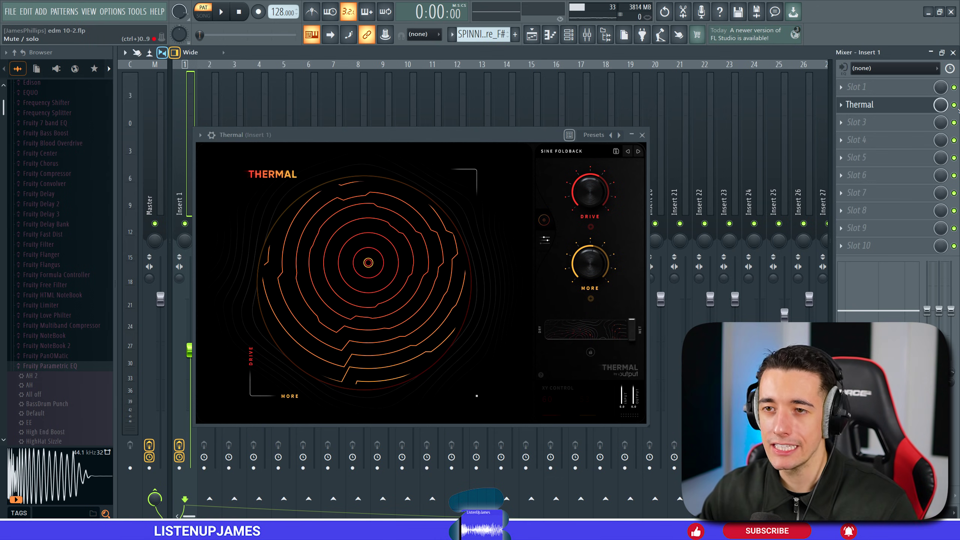
Play the kick while bypassing and re-enabling Thermal to compare the sound, and close the effect
{"action": "key", "text": "space"}
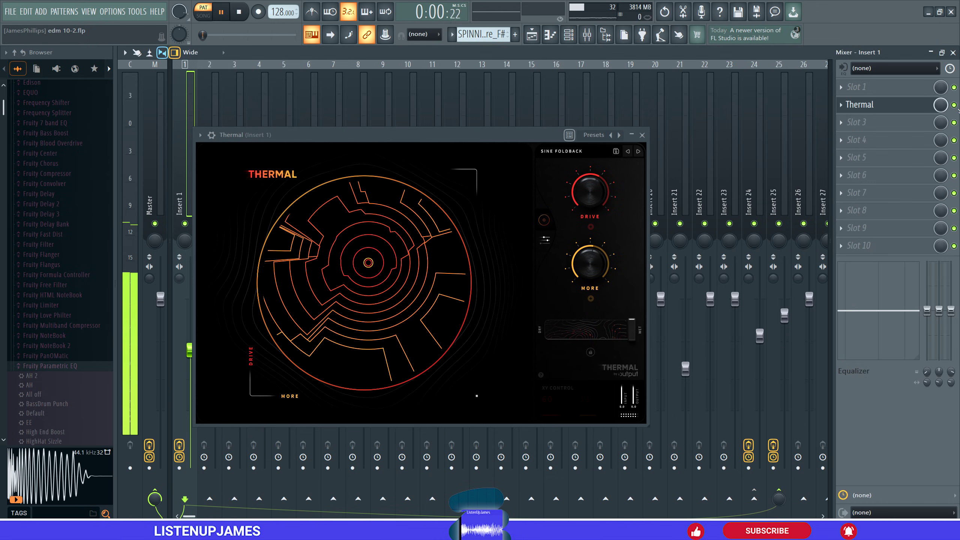
{"action": "left_click", "coordinate": [954, 105]}
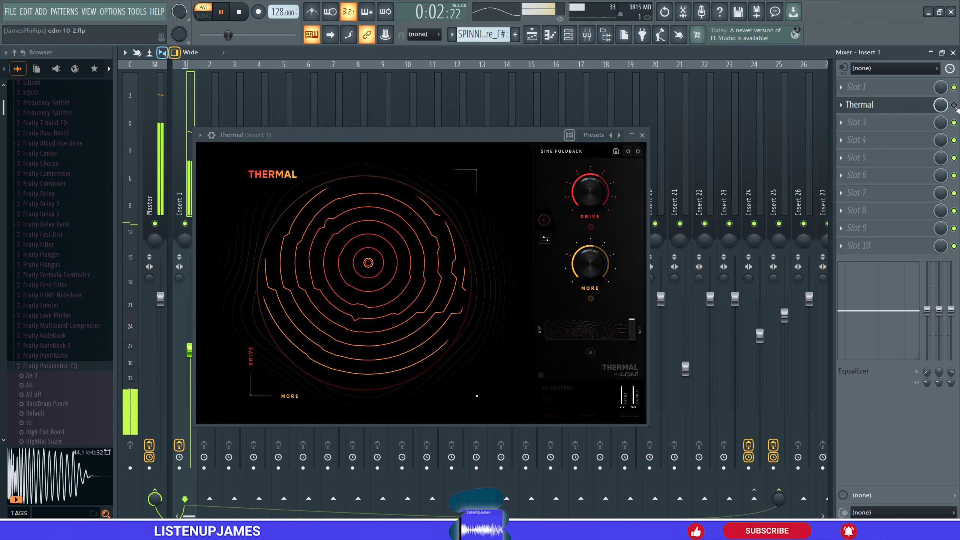
{"action": "left_click", "coordinate": [954, 105]}
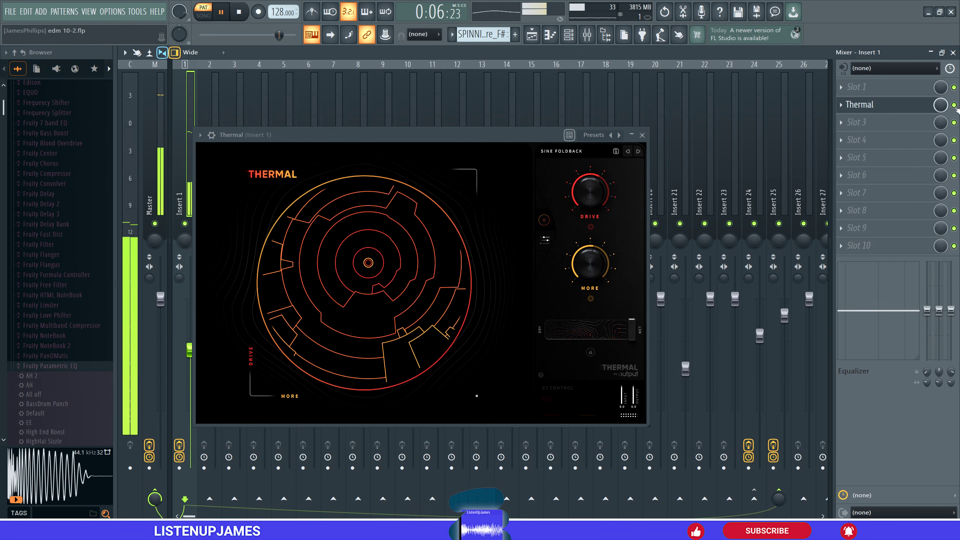
{"action": "left_click", "coordinate": [642, 135]}
{"action": "key", "text": "space"}
Open the Jupiter Clap #2 pattern from the playlist in the piano roll and play its clap notes
{"action": "key", "text": "F5"}
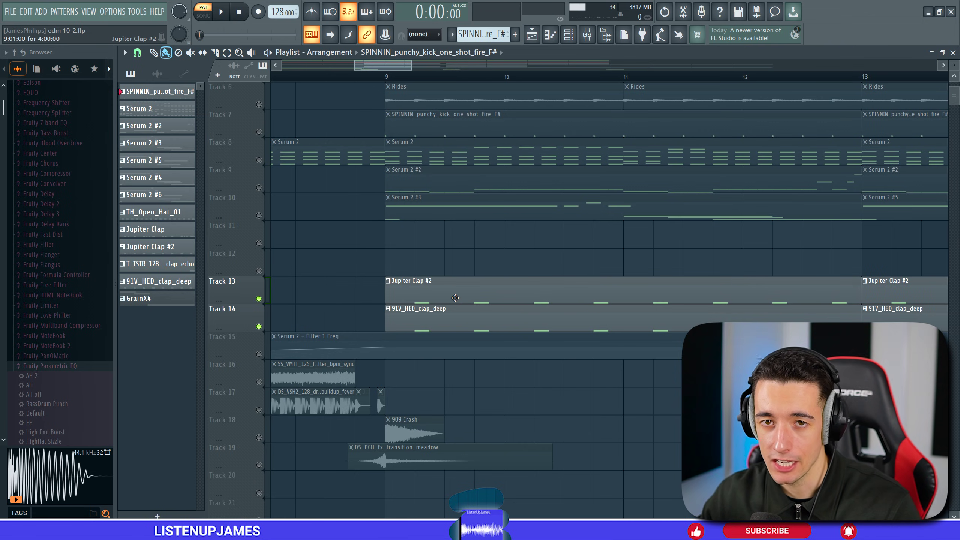
{"action": "double_click", "coordinate": [455, 297]}
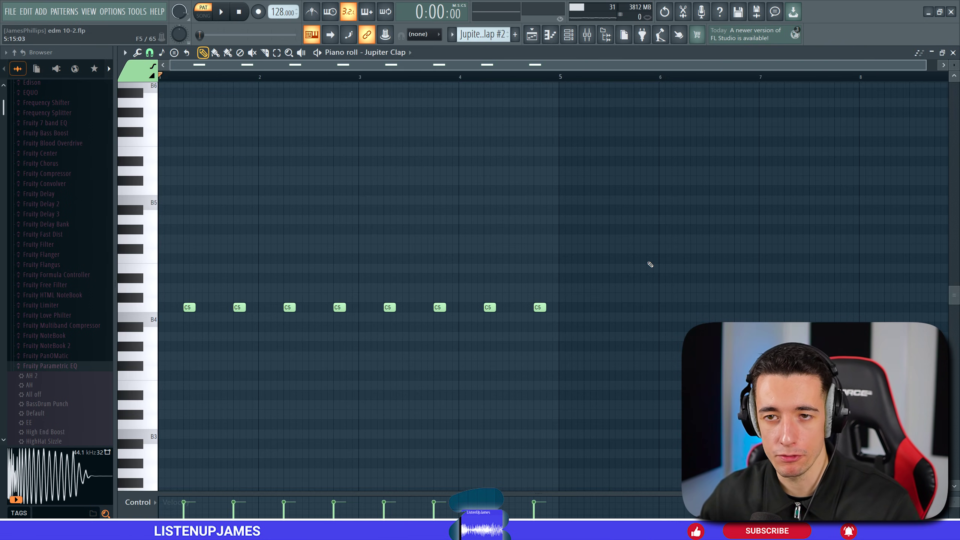
{"action": "key", "text": "space"}
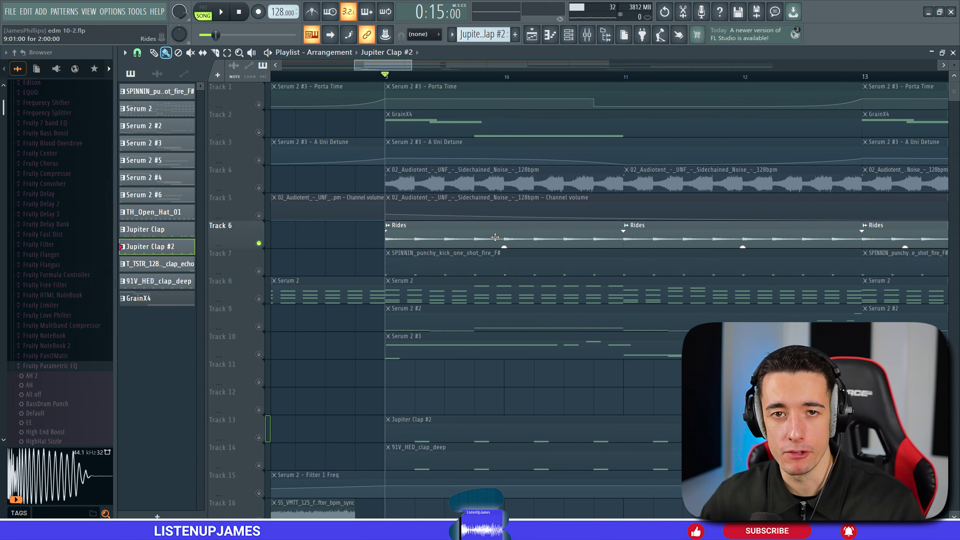
Play the soloed Rides track and the soloed Sidechained Noise track from bar 9
{"action": "key", "text": "space"}
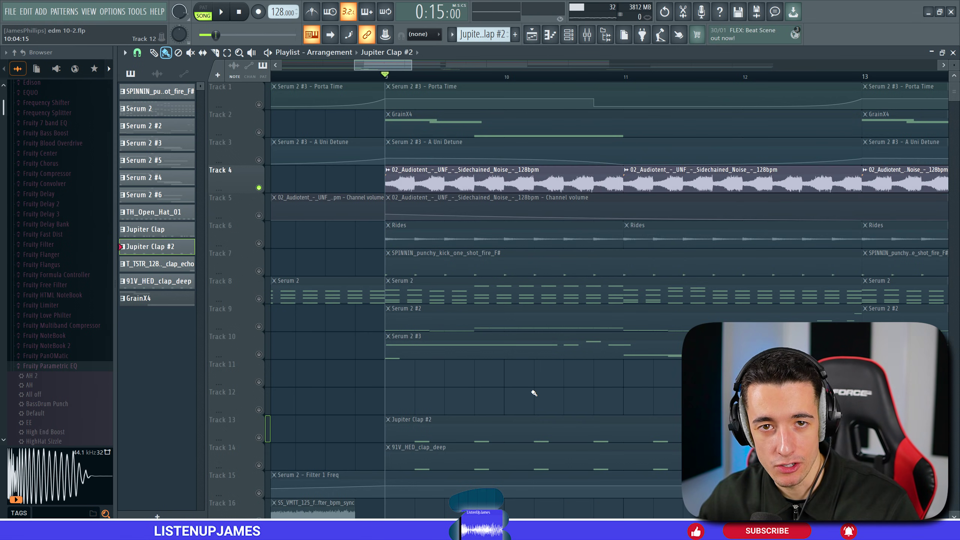
{"action": "key", "text": "space"}
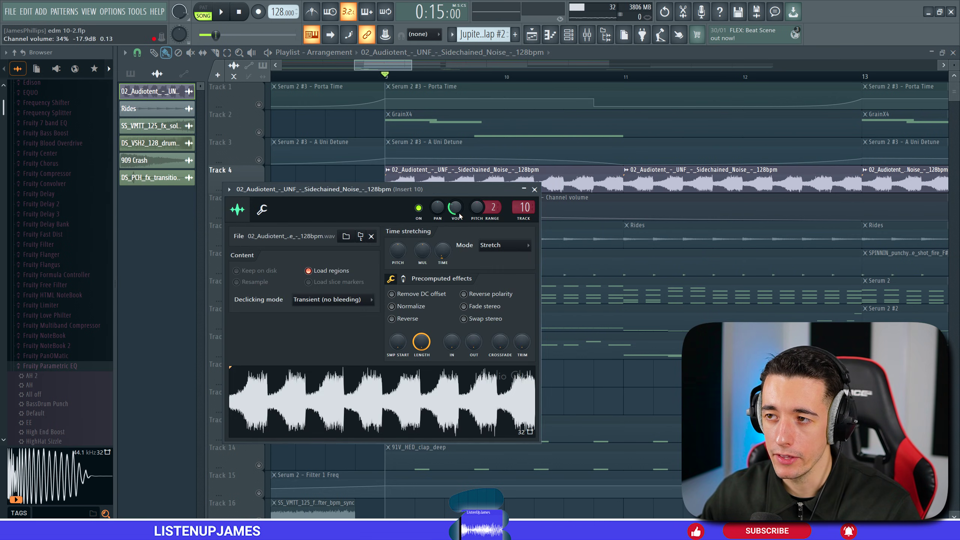
Show the automation options for the Sidechained Noise channel's volume and play the noise soloed with its Channel volume automation clip from bar 9
{"action": "right_click", "coordinate": [455, 209]}
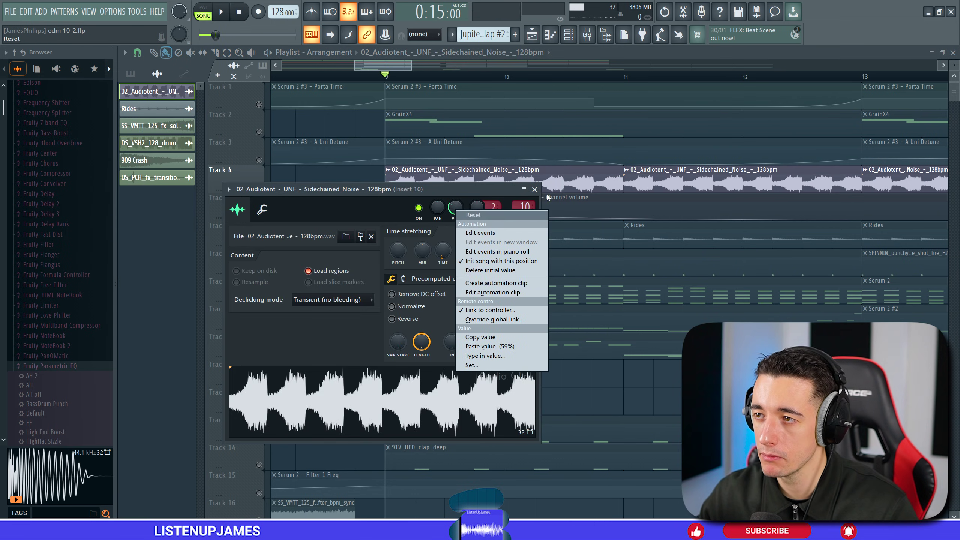
{"action": "left_click", "coordinate": [503, 286]}
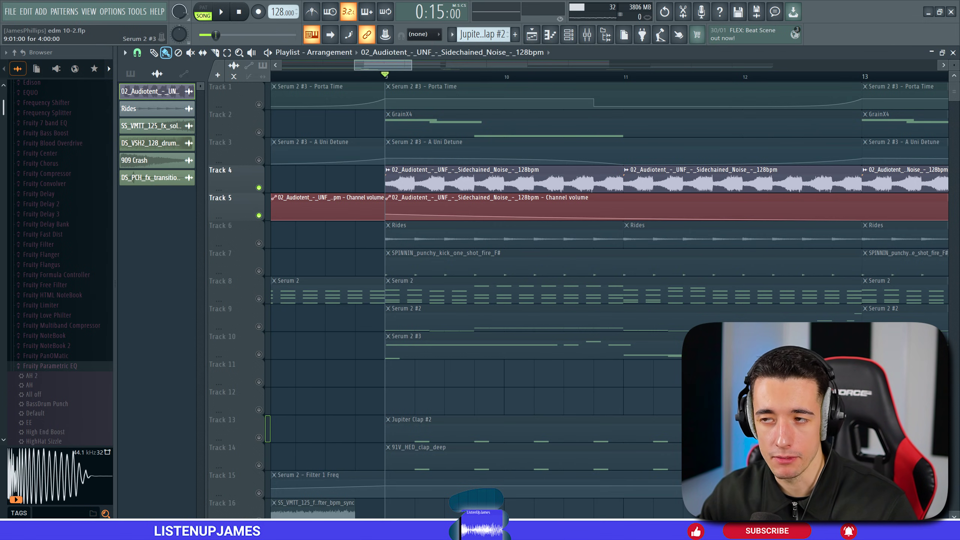
{"action": "key", "text": "space"}
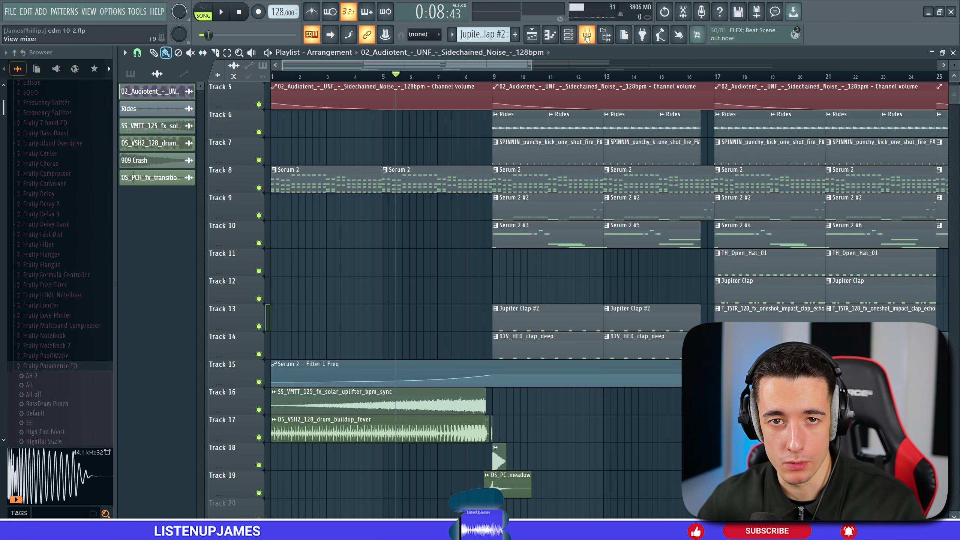
Locate the Serum 2 channel's mixer track from the channel rack and route Insert 6 only to Insert 25
{"action": "left_click", "coordinate": [569, 35]}
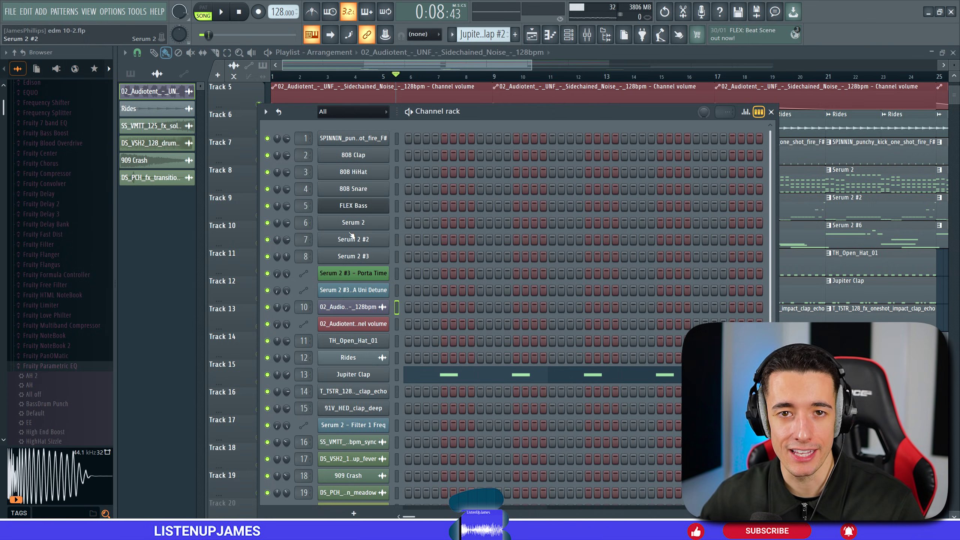
{"action": "double_click", "coordinate": [313, 221]}
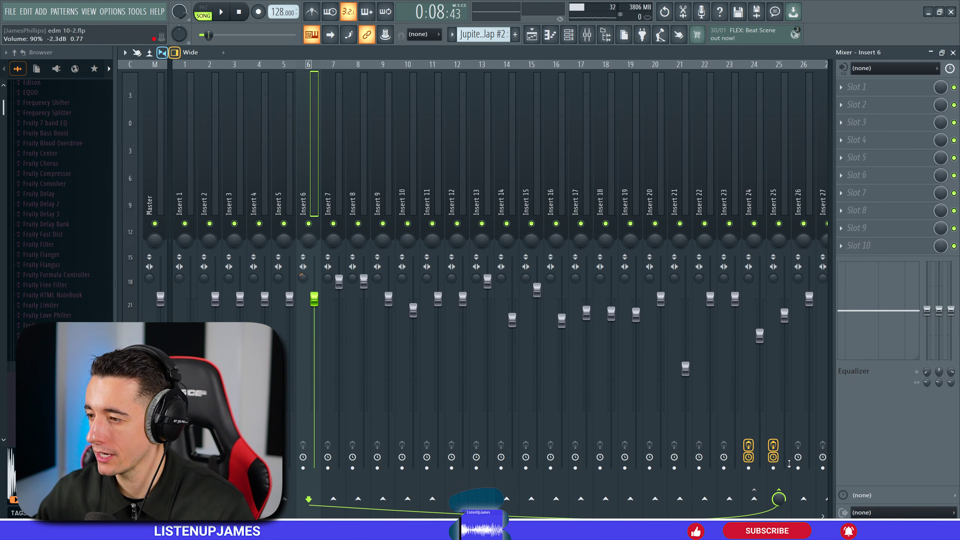
{"action": "right_click", "coordinate": [783, 493]}
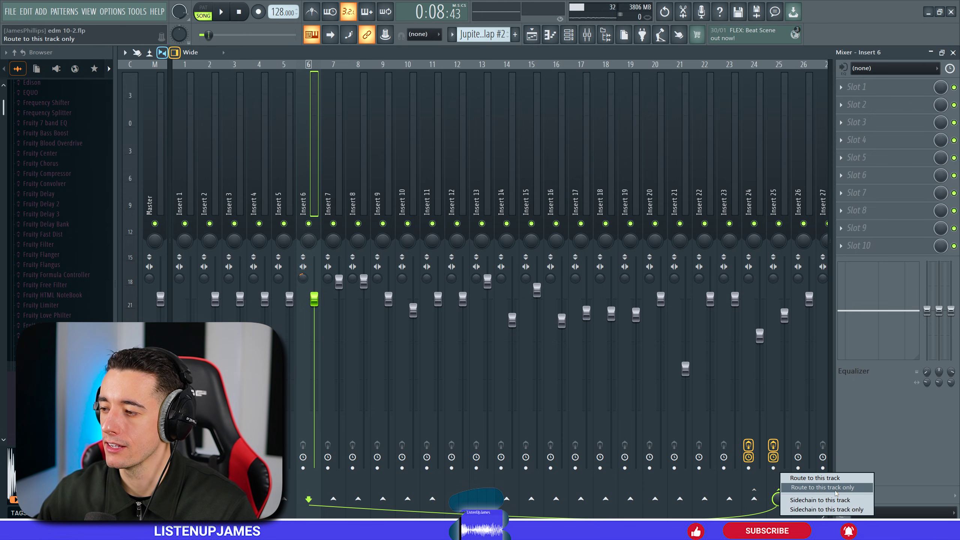
{"action": "left_click", "coordinate": [823, 487]}
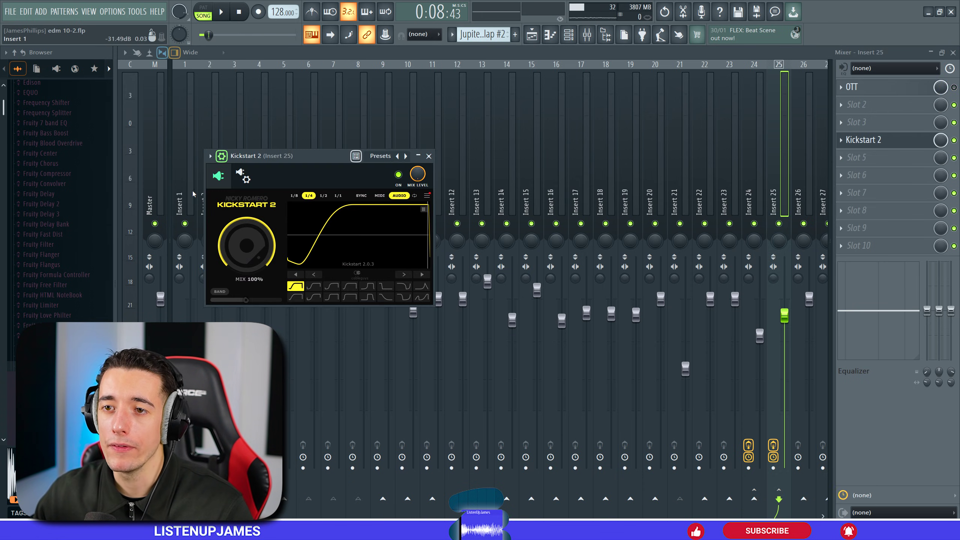
Sidechain the kick on Insert 1 to Insert 25
{"action": "left_click", "coordinate": [187, 181]}
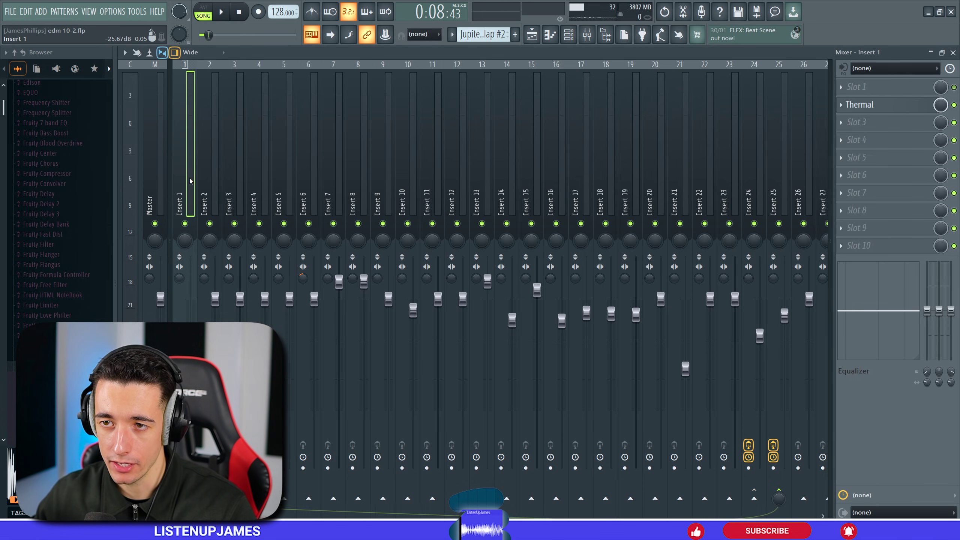
{"action": "right_click", "coordinate": [780, 492]}
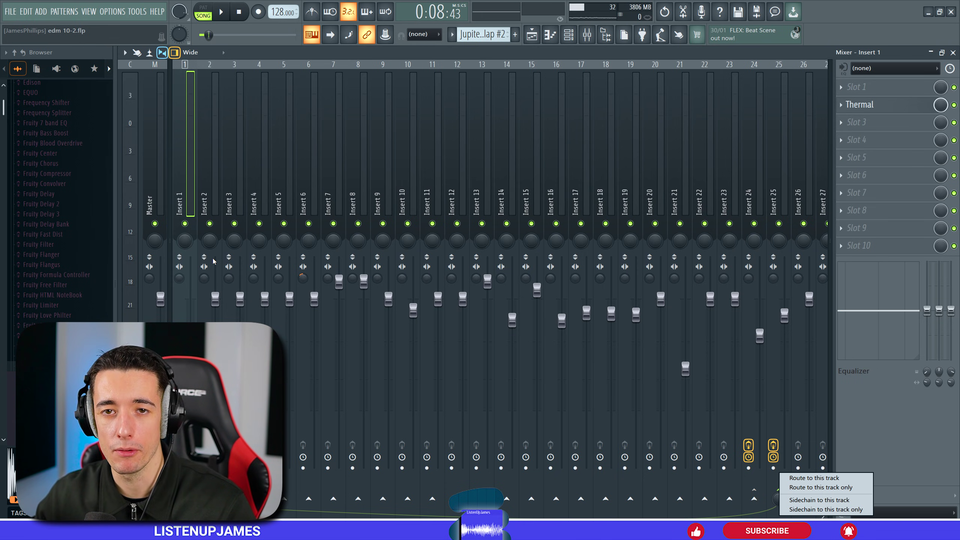
{"action": "left_click", "coordinate": [848, 500]}
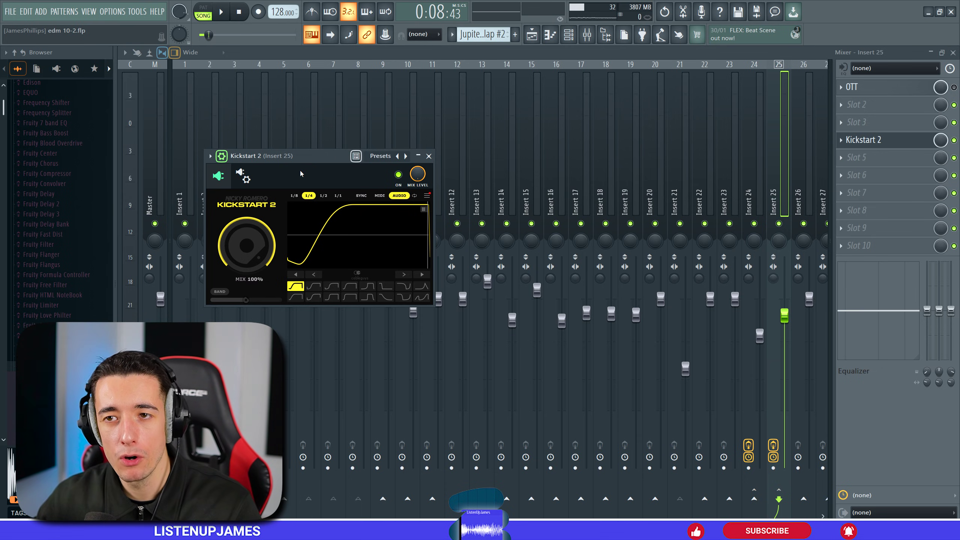
Examine the sidechain input connections in Kickstart 2's processing settings on Insert 25, return to its main view and close it
{"action": "left_click", "coordinate": [242, 176]}
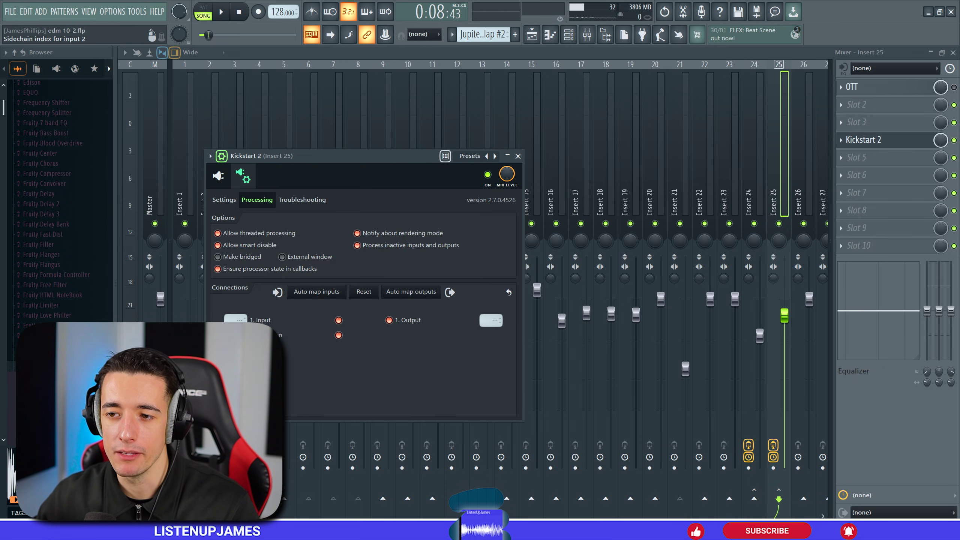
{"action": "left_click", "coordinate": [219, 177]}
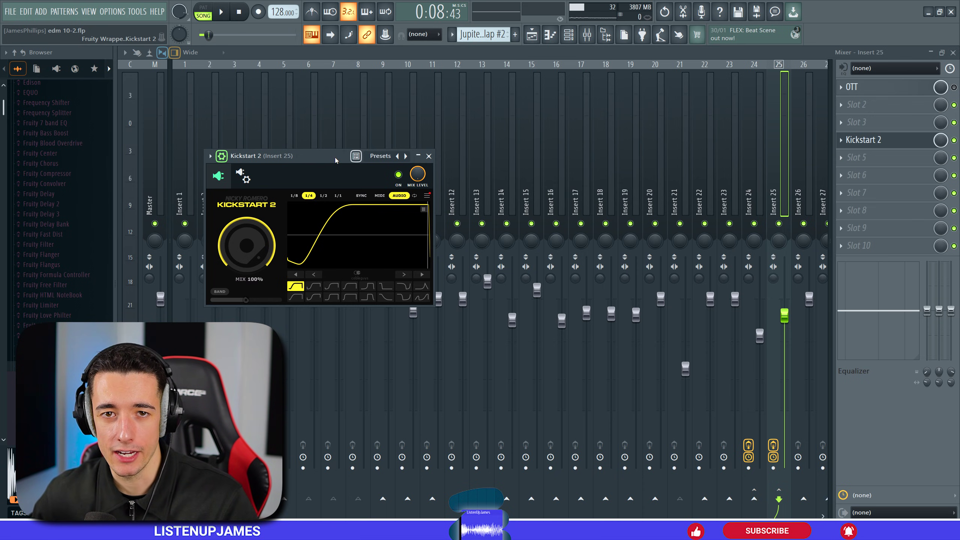
{"action": "left_click", "coordinate": [429, 156]}
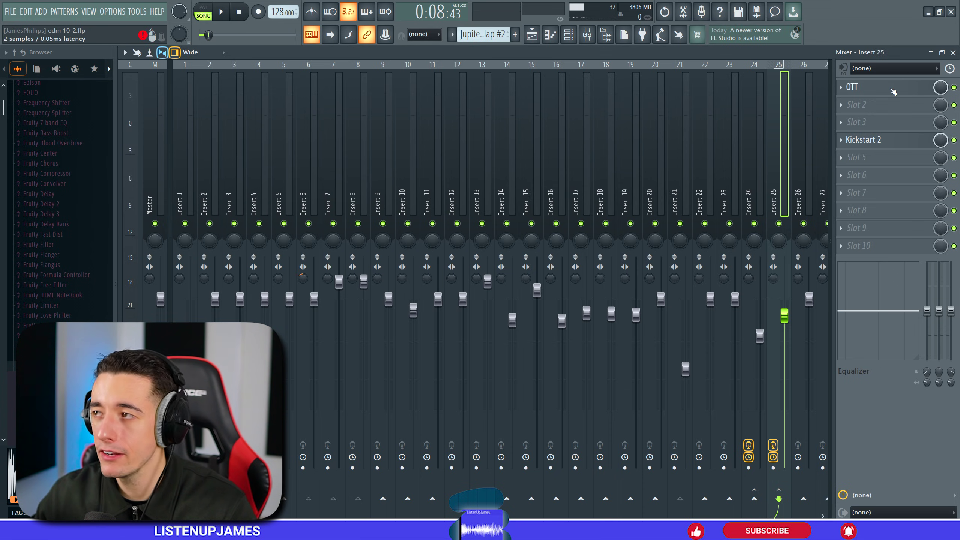
Examine the OTT settings on Insert 25, close the effect, and play the mix while toggling OTT to compare the sound
{"action": "left_click", "coordinate": [893, 89]}
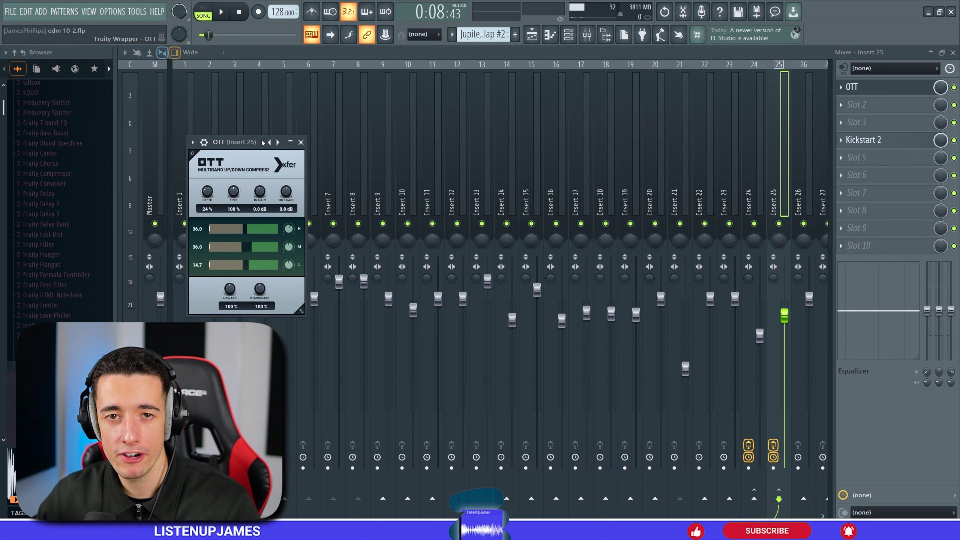
{"action": "left_click", "coordinate": [301, 143]}
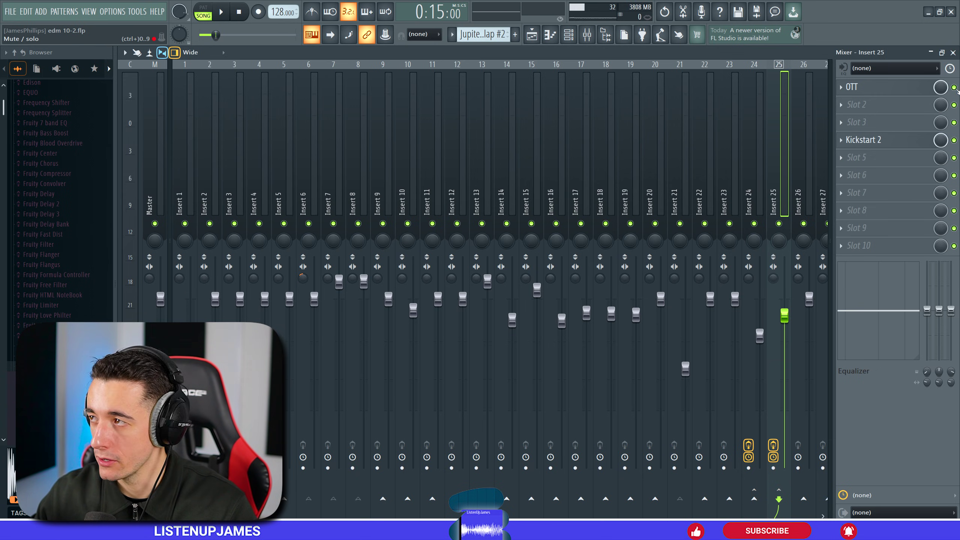
{"action": "key", "text": "space"}
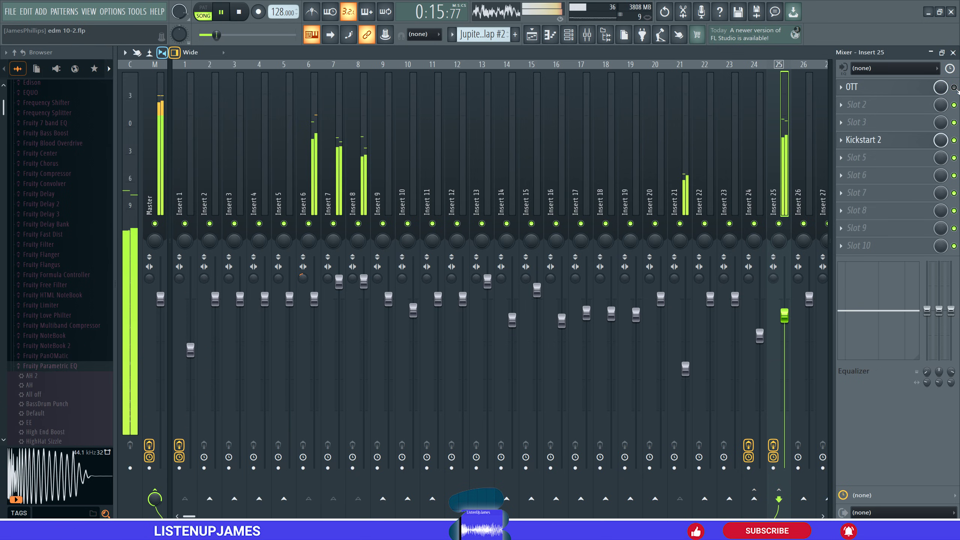
{"action": "left_click", "coordinate": [955, 88]}
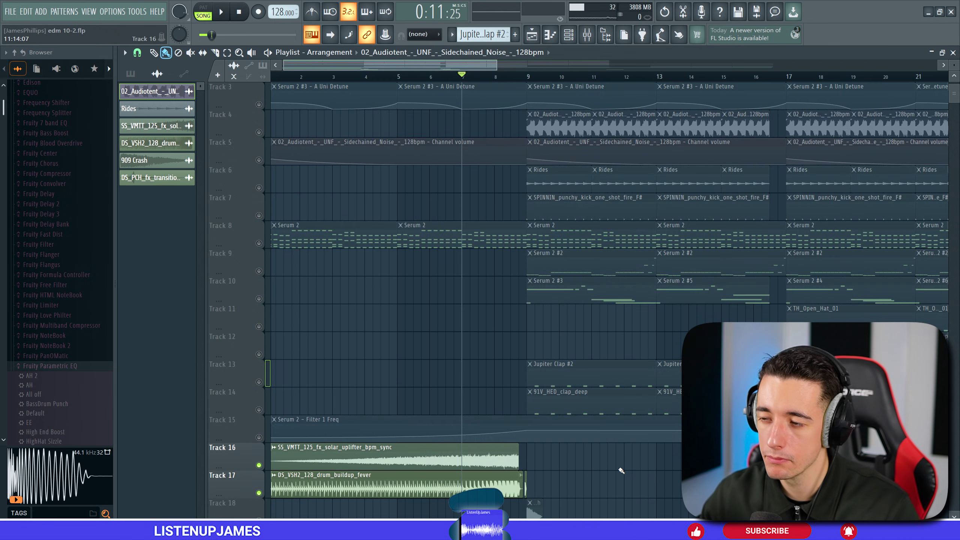
Play the soloed uplifter and drum buildup tracks, followed by the soloed 909 Crash and transition effect tracks
{"action": "key", "text": "space"}
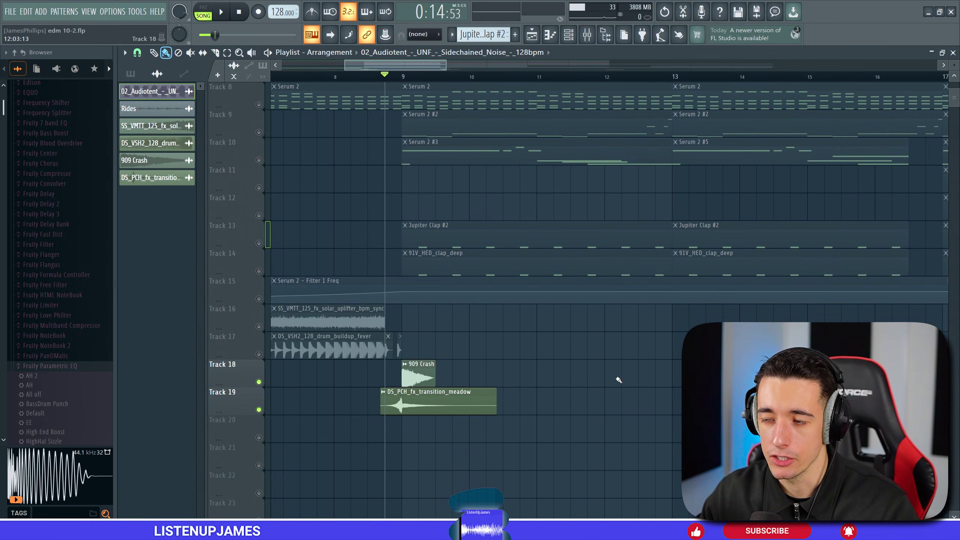
{"action": "key", "text": "space"}
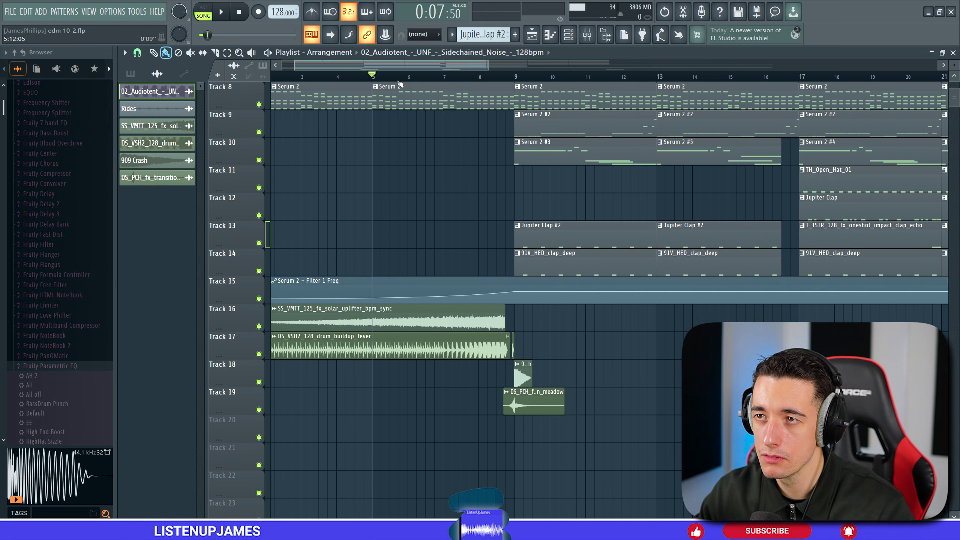
Open the Serum 2 #3 pattern in the piano roll, examine its notes, and play the soloed lead with its Porta Time and Uni Detune automation
{"action": "scroll", "coordinate": [478, 176], "scroll_direction": "left", "scroll_amount": 2}
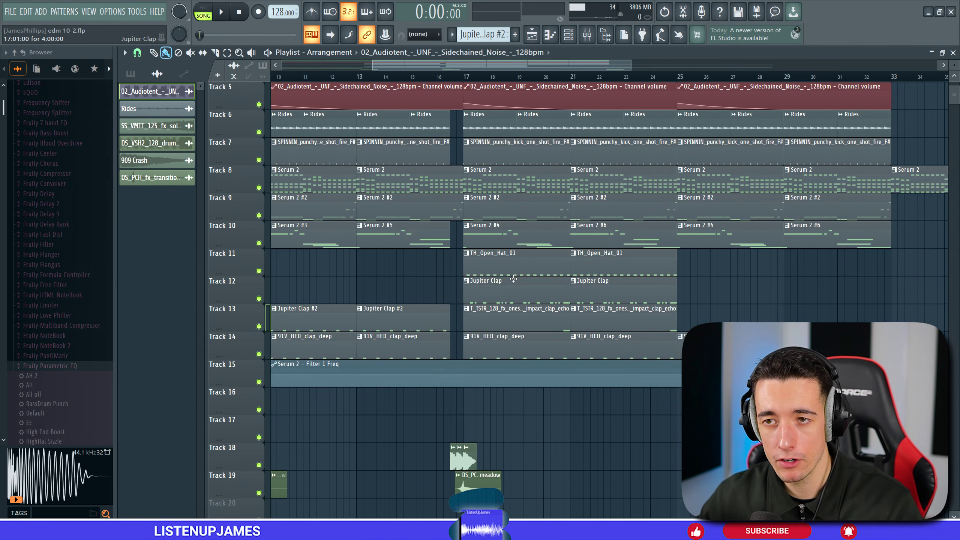
{"action": "right_click", "coordinate": [291, 226]}
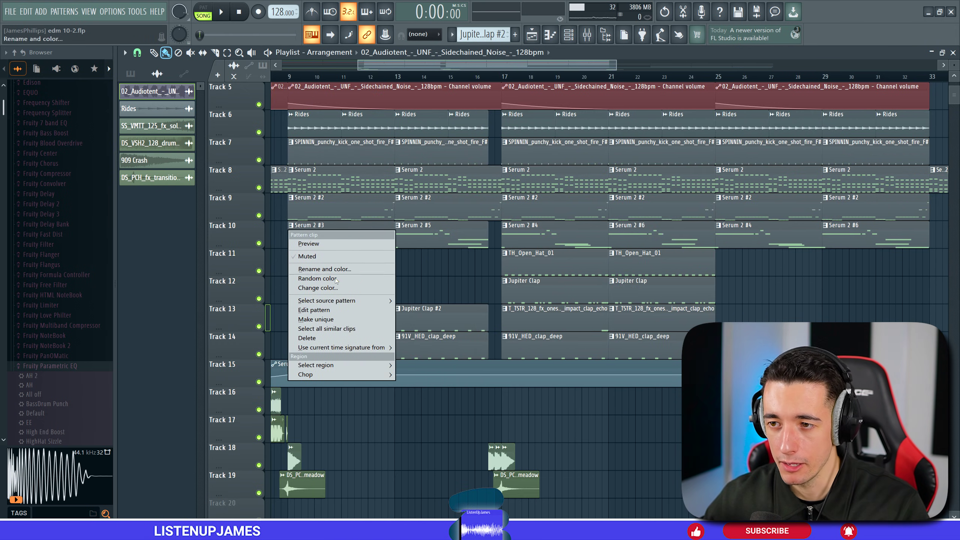
{"action": "left_click", "coordinate": [314, 229]}
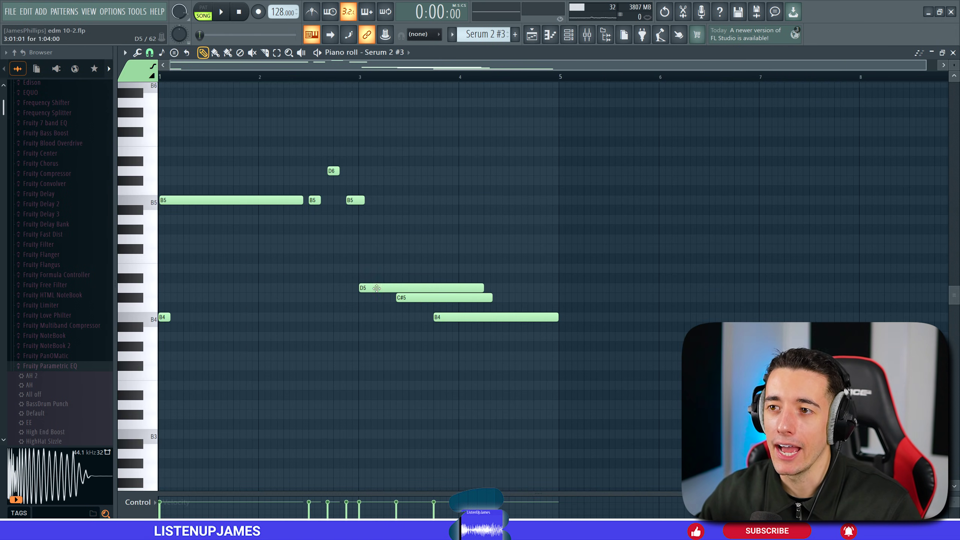
{"action": "scroll", "coordinate": [377, 289], "scroll_direction": "down", "scroll_amount": 3}
{"action": "scroll", "coordinate": [377, 289], "scroll_direction": "up", "scroll_amount": 4}
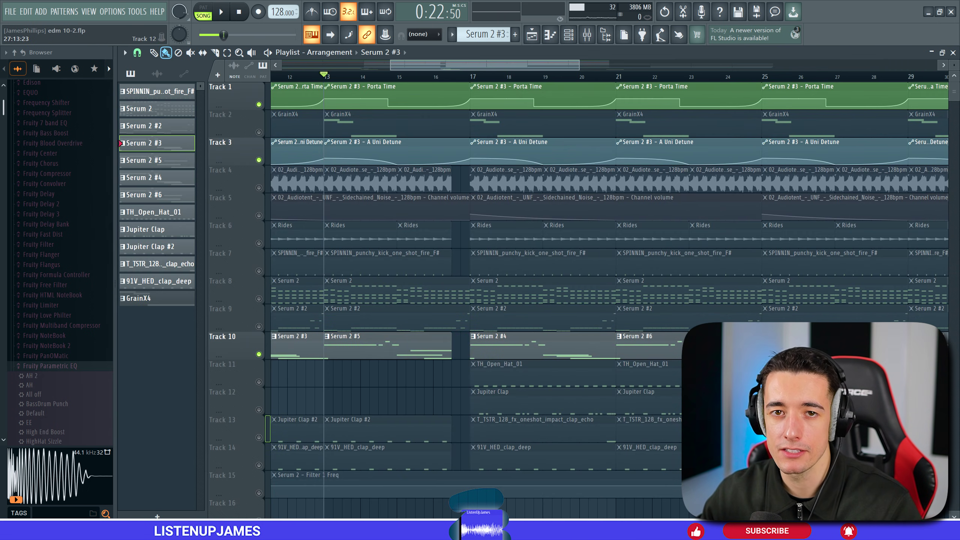
{"action": "key", "text": "space"}
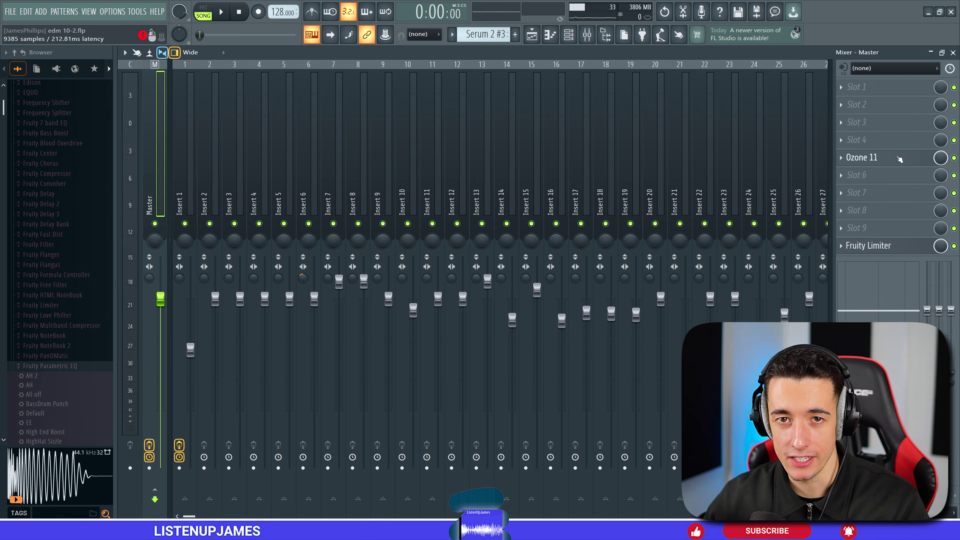
Open Ozone 11 on the master track to review it, and play the full arrangement from the start
{"action": "left_click", "coordinate": [900, 161]}
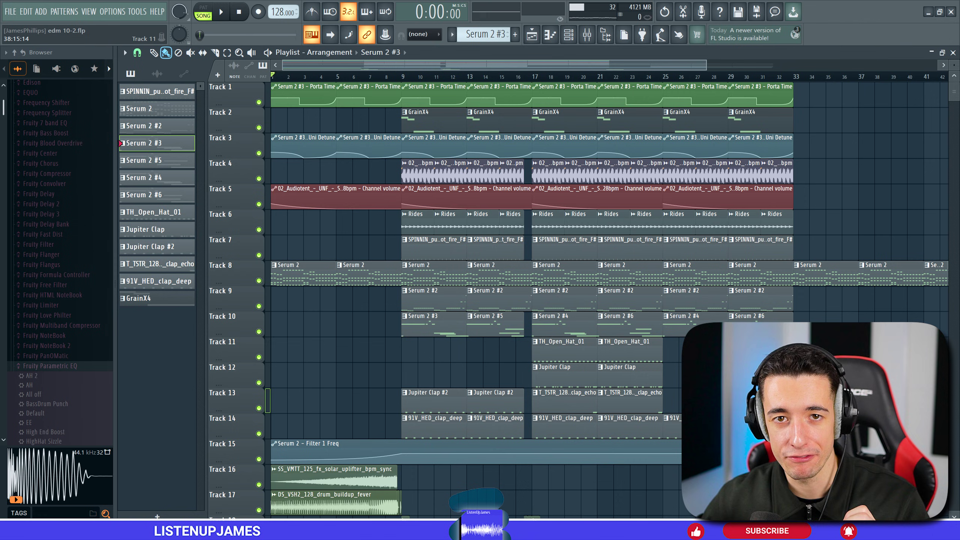
{"action": "key", "text": "space"}
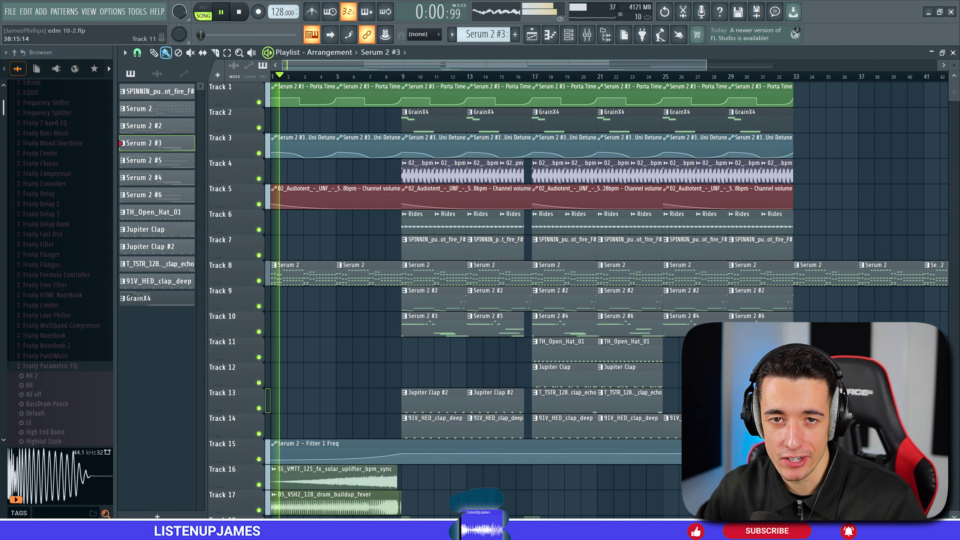